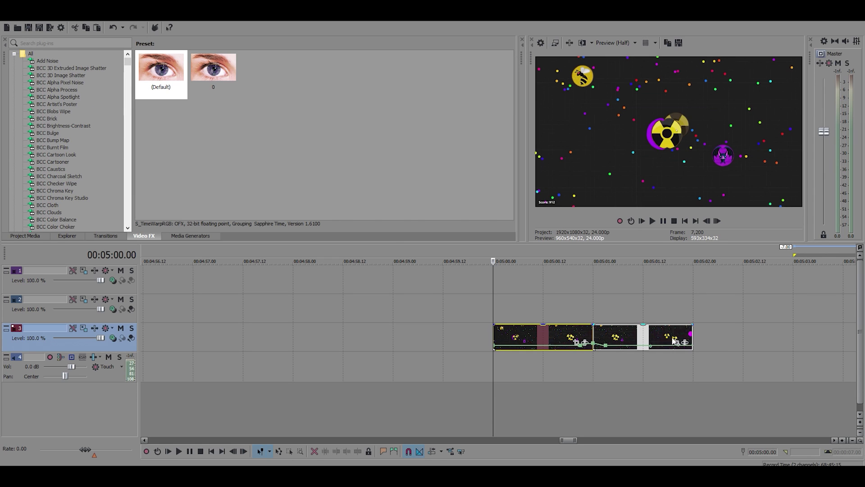
# Play back the transition between the two clips on track 3
pyautogui.click(563, 315)
pyautogui.scroll(1, 564, 319)
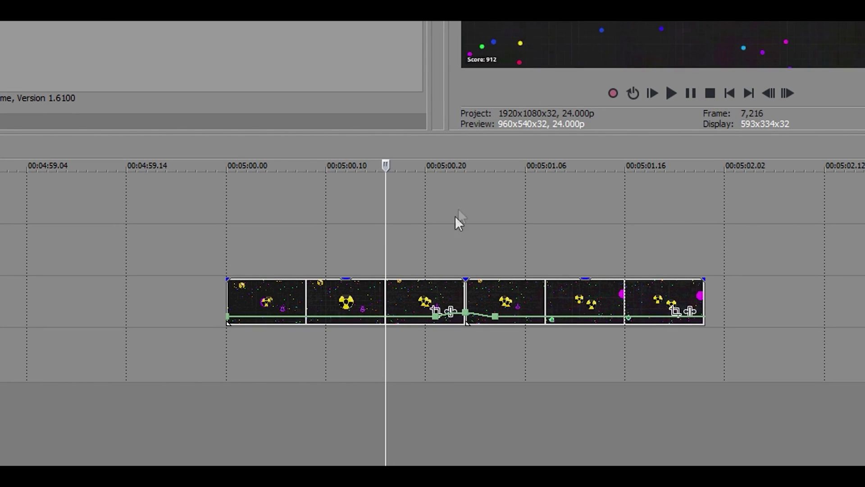
pyautogui.click(430, 199)
pyautogui.scroll(1, 442, 196)
pyautogui.press('space')
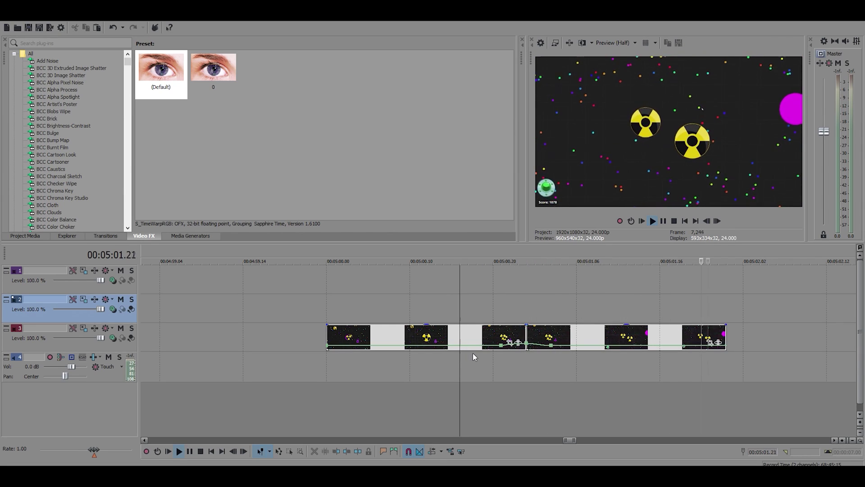
pyautogui.press('space')
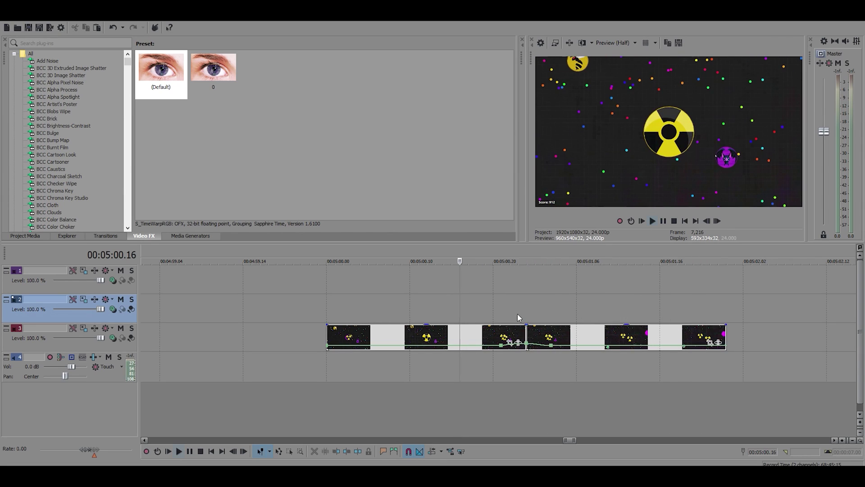
pyautogui.press('space')
pyautogui.press('space')
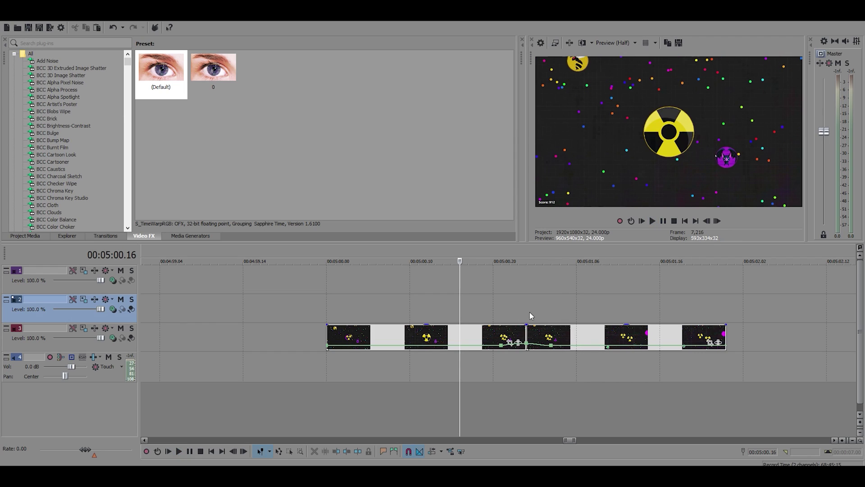
# Apply the default BCC Lens Blur preset to the second clip on track 3, with the cursor at its start, 00:05:01.00
pyautogui.click(528, 313)
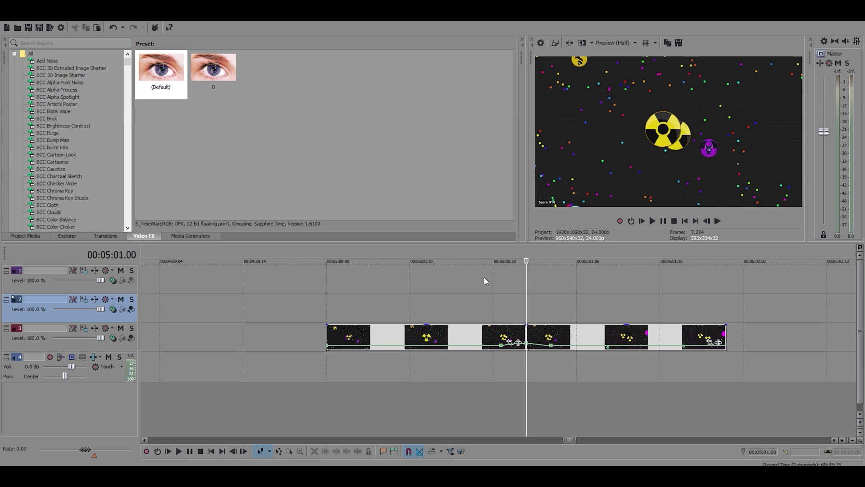
pyautogui.scroll(-2, 484, 277)
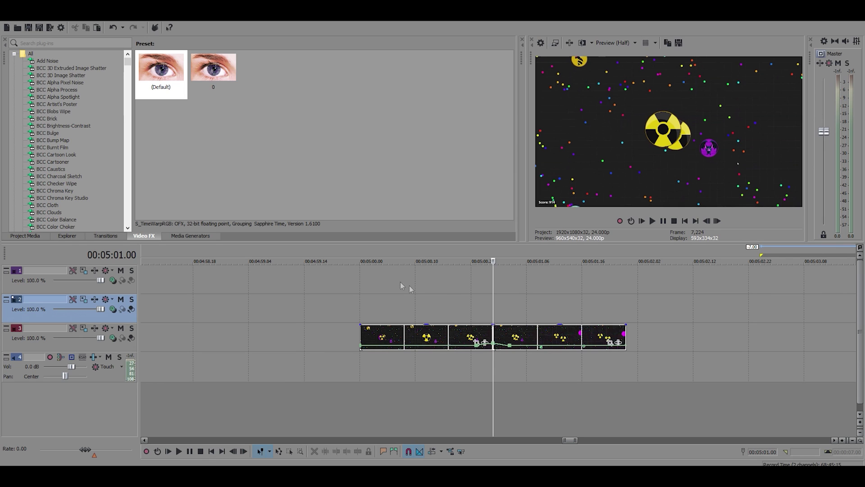
pyautogui.scroll(-15, 104, 135)
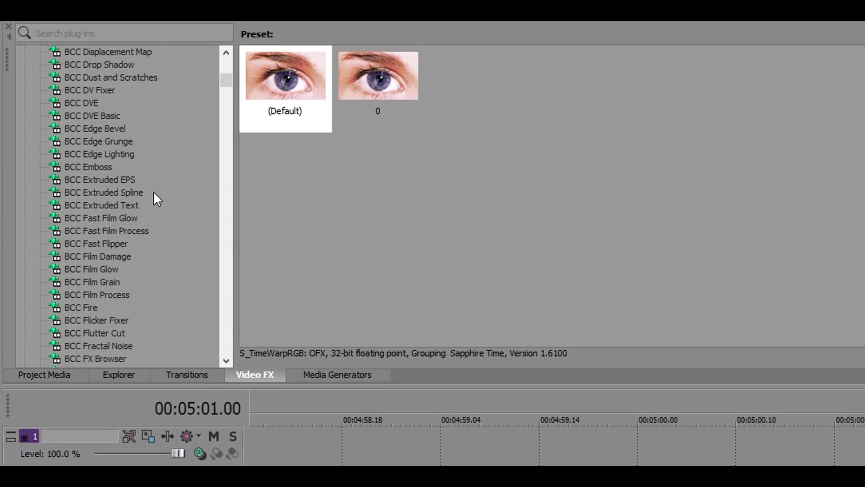
pyautogui.scroll(-8, 153, 192)
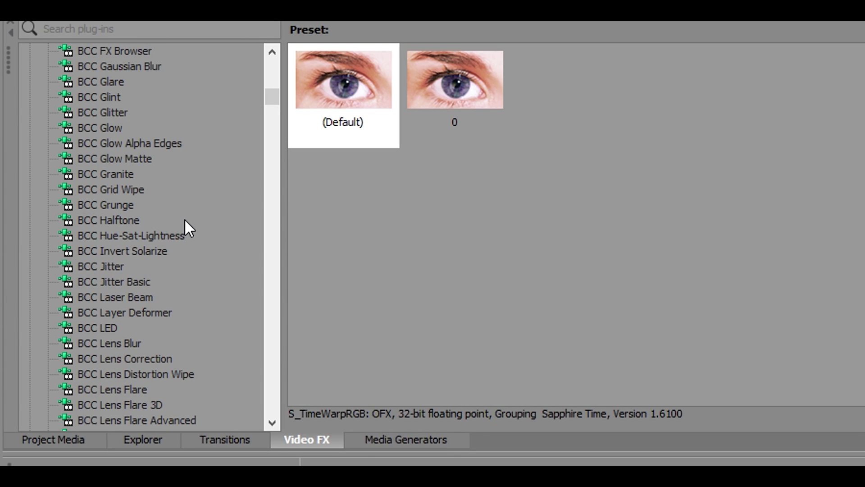
pyautogui.scroll(-2, 185, 219)
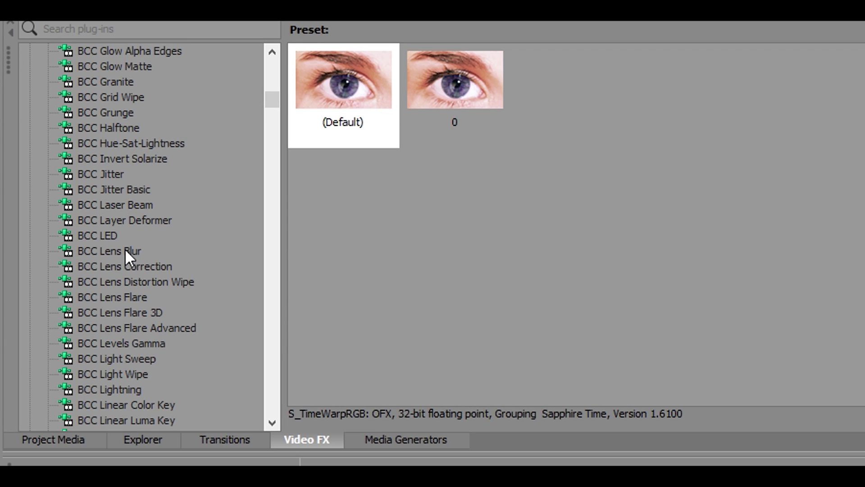
pyautogui.click(126, 250)
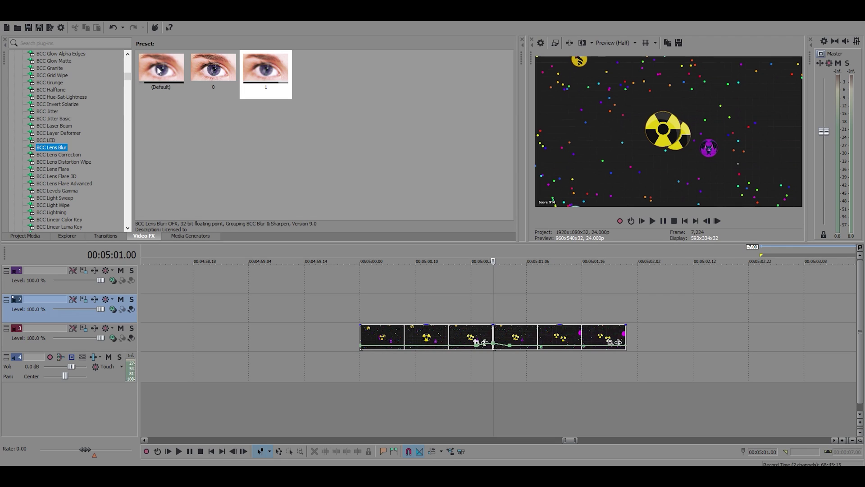
pyautogui.moveTo(161, 70); pyautogui.dragTo(170, 87)
pyautogui.moveTo(518, 342); pyautogui.dragTo(520, 336)
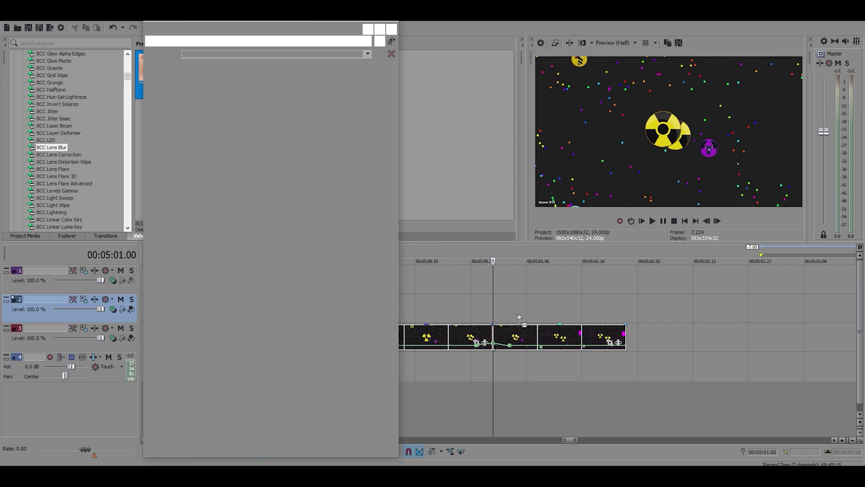
pyautogui.scroll(2, 512, 310)
pyautogui.scroll(-1, 513, 310)
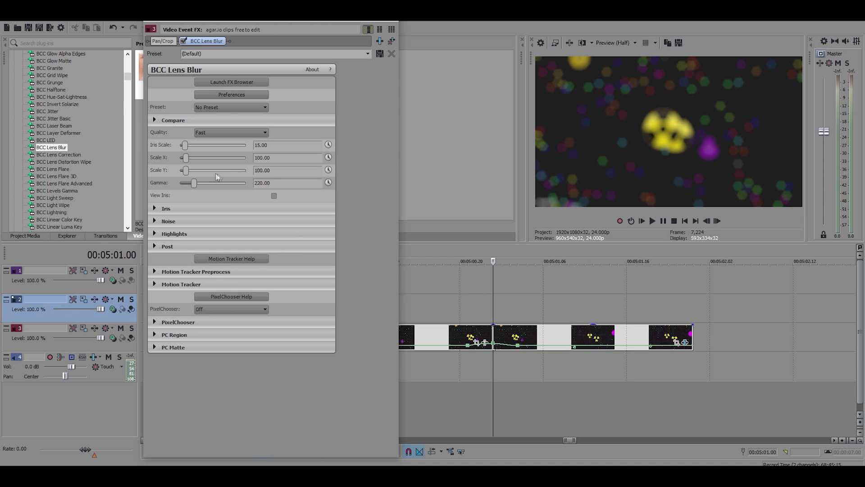
# Set the Lens Blur's Gamma to 200 and Iris Scale to 10
pyautogui.doubleClick(286, 186)
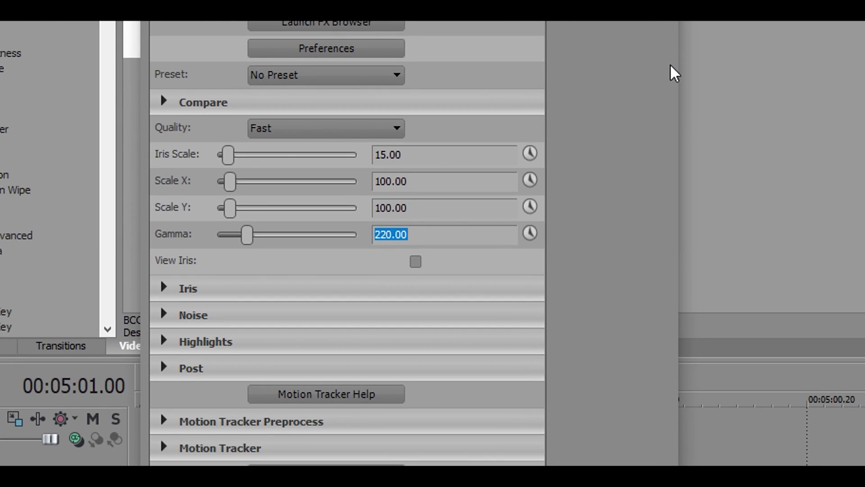
pyautogui.write('200')
pyautogui.press('Return')
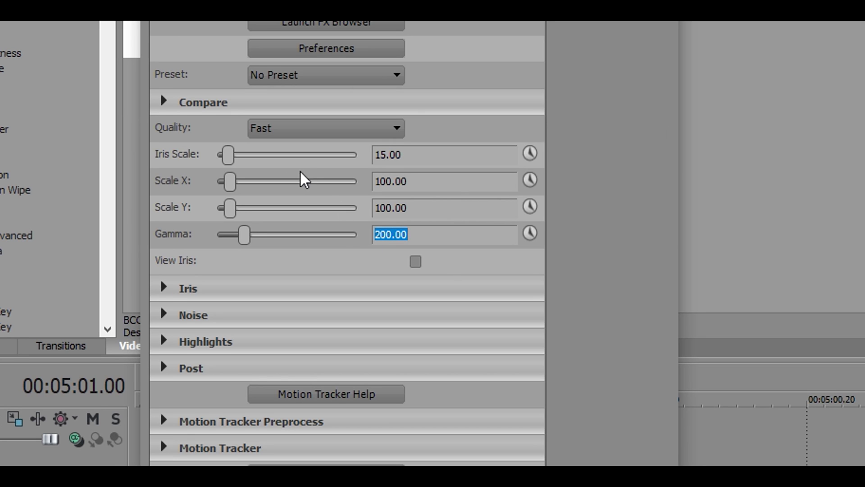
pyautogui.moveTo(229, 155); pyautogui.dragTo(183, 146)
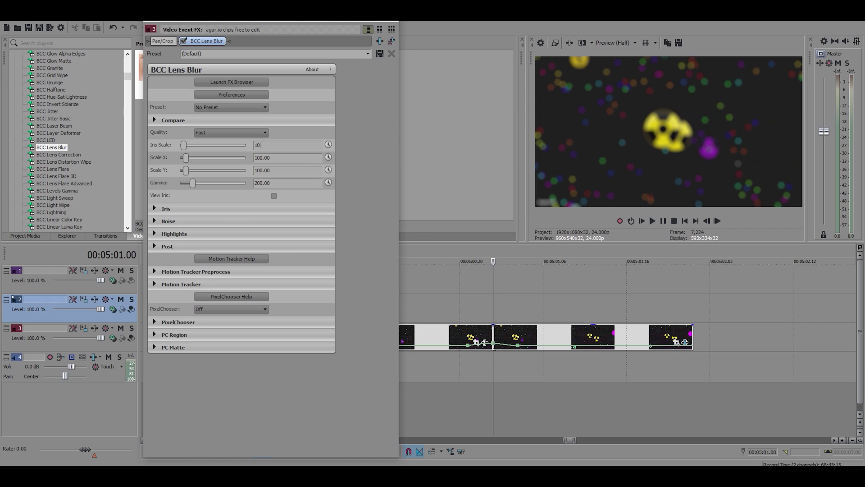
# Animate Iris Scale from a keyframe at the second clip's start to 0 at its end, 00:05:02.00
pyautogui.click(329, 144)
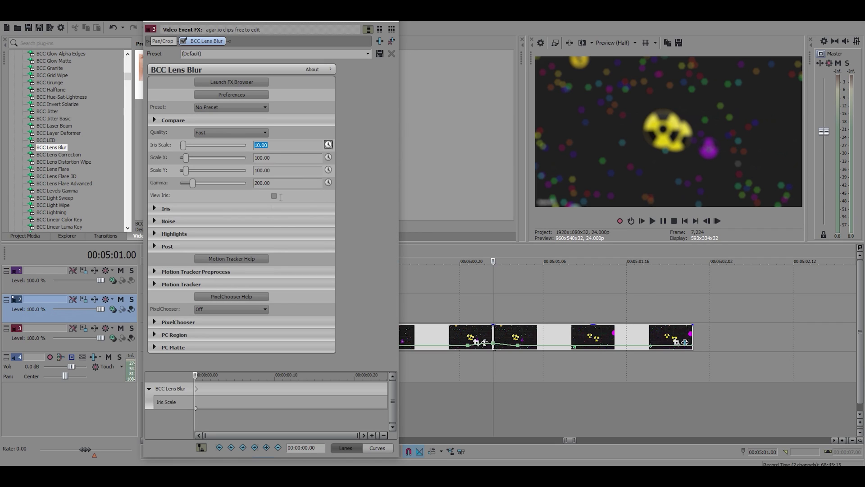
pyautogui.click(691, 336)
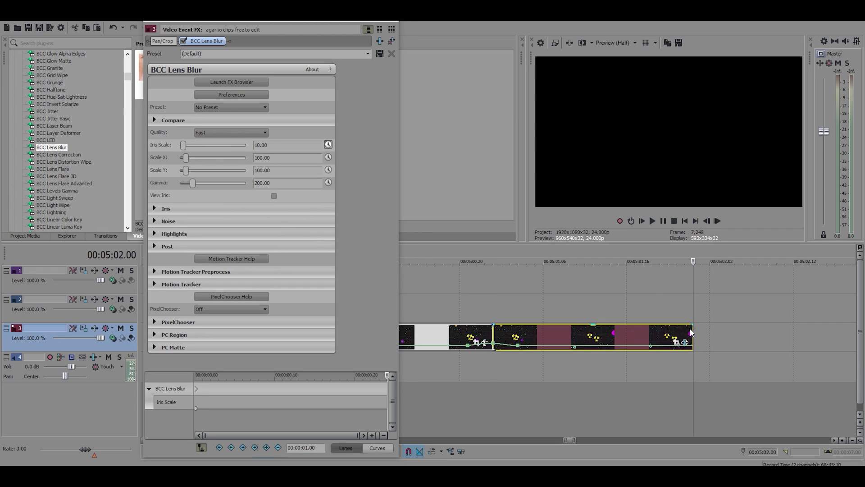
pyautogui.moveTo(183, 145); pyautogui.dragTo(158, 145)
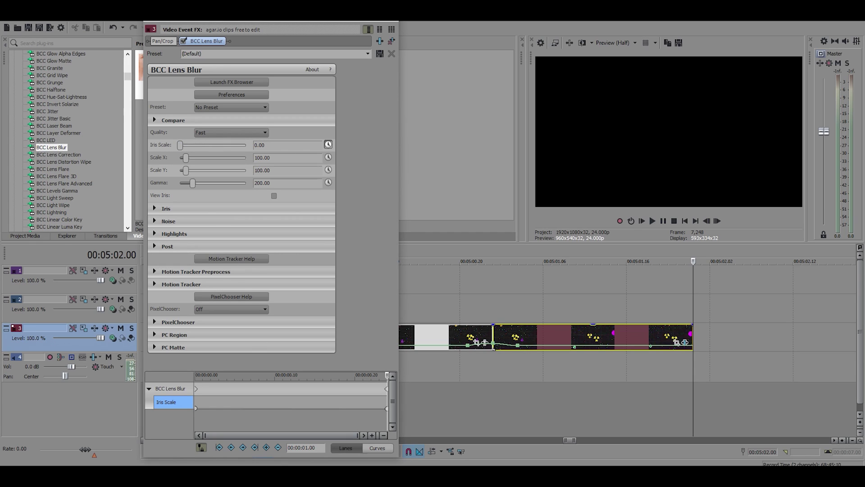
# Change the interpolation type of the first Iris Scale keyframe away from linear
pyautogui.click(196, 406)
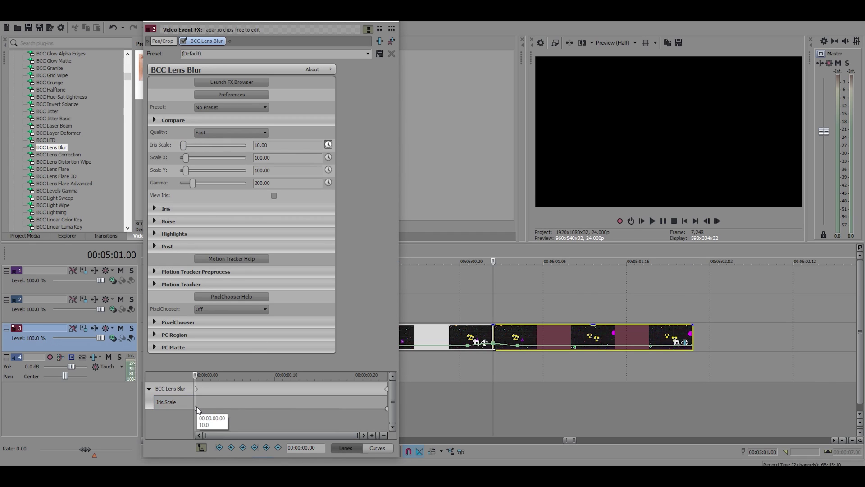
pyautogui.rightClick(196, 406)
pyautogui.click(224, 347)
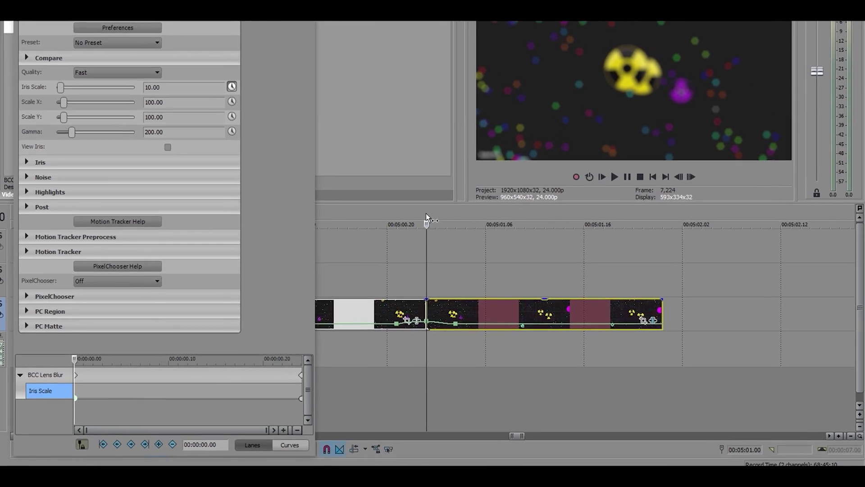
# Mark the second clip's range from 00:05:01.00 to 00:05:02.00, close the effect settings and play back the blurred transition
pyautogui.moveTo(426, 220); pyautogui.dragTo(662, 220)
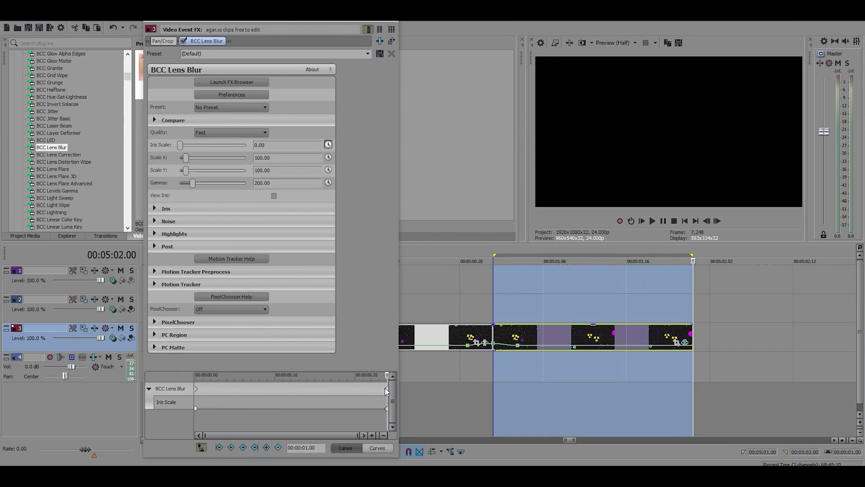
pyautogui.moveTo(385, 390); pyautogui.dragTo(409, 393)
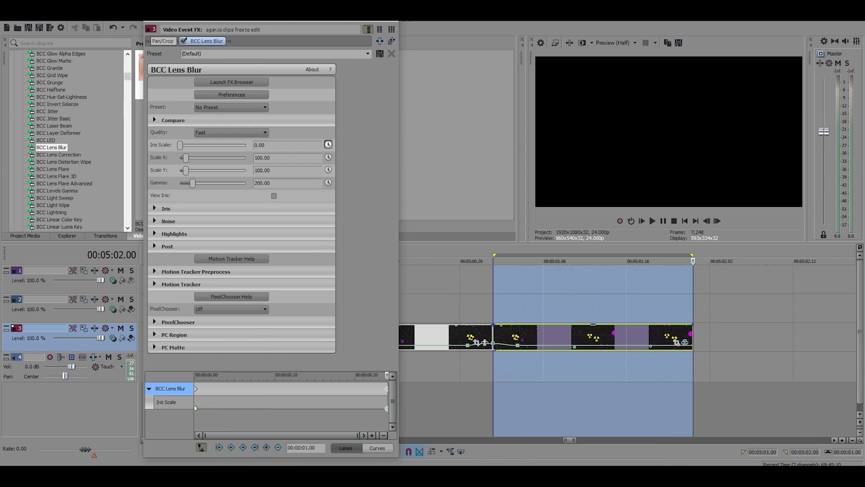
pyautogui.click(393, 18)
pyautogui.click(435, 271)
pyautogui.press('space')
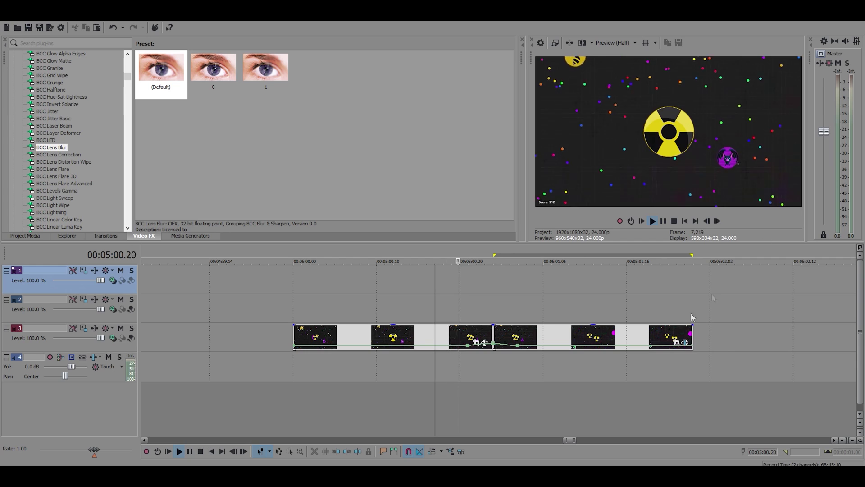
pyautogui.press('space')
# Apply the default VEGAS Levels preset to the second clip, with the cursor at 00:05:01.00
pyautogui.click(493, 313)
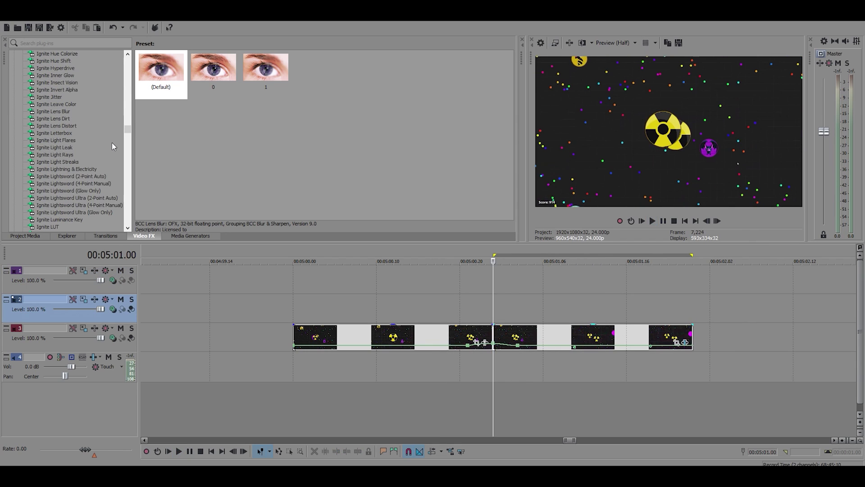
pyautogui.scroll(-13, 112, 147)
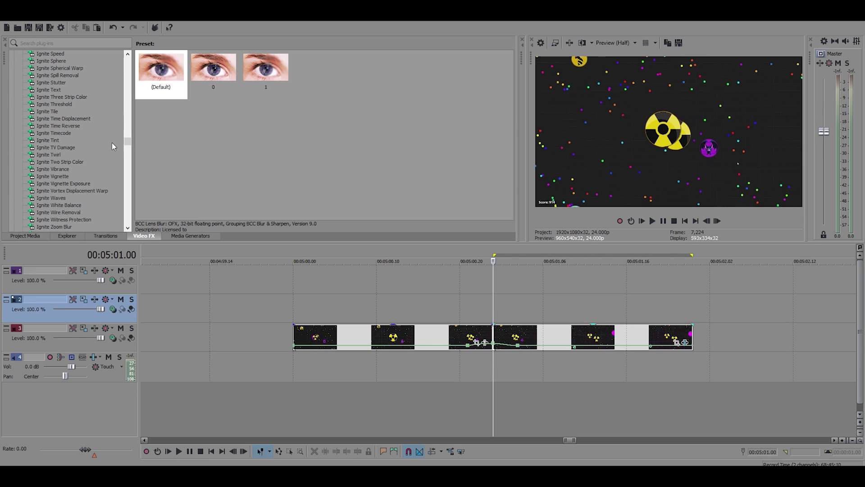
pyautogui.scroll(-9, 112, 143)
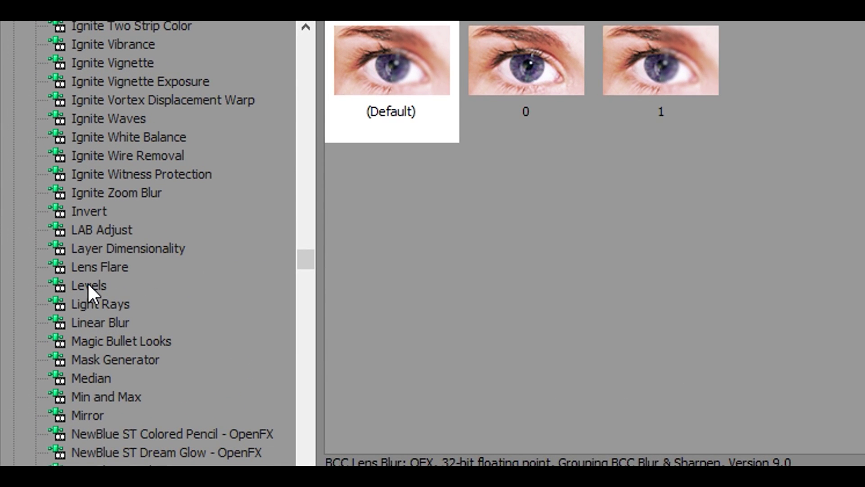
pyautogui.click(88, 285)
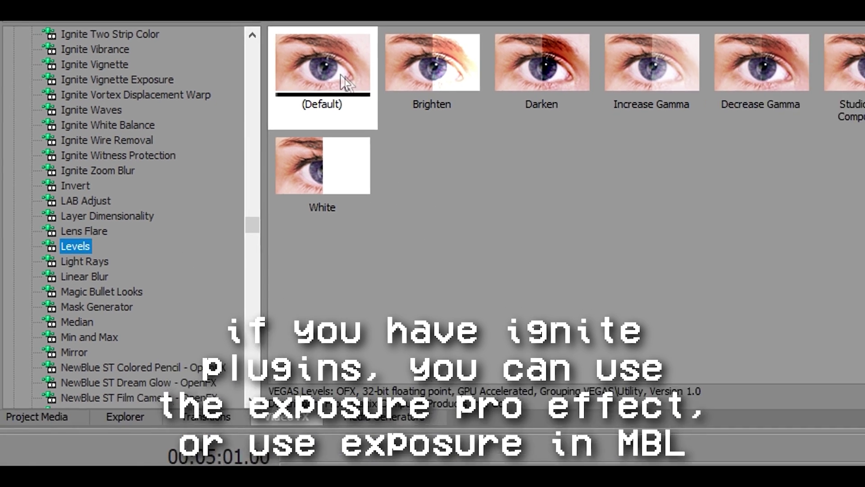
pyautogui.moveTo(416, 78); pyautogui.dragTo(674, 410)
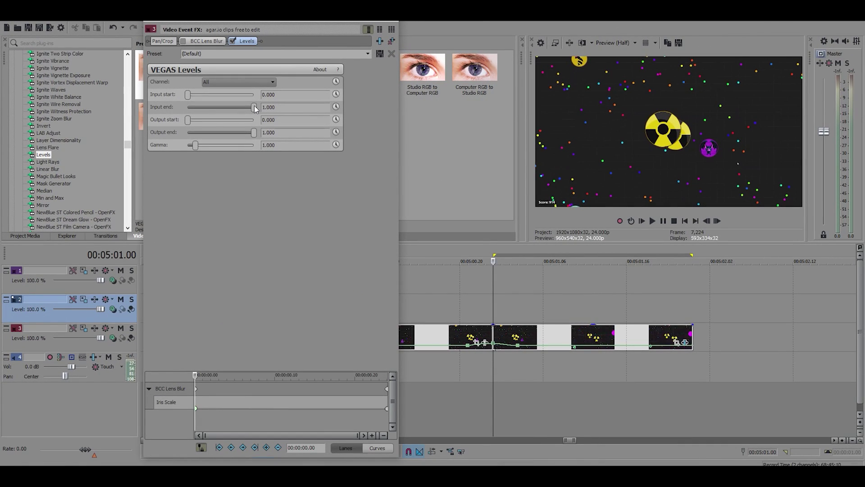
# Set the Levels Input end to 0.8 and enable keyframe animation for it at the clip's start
pyautogui.moveTo(254, 106); pyautogui.dragTo(228, 105)
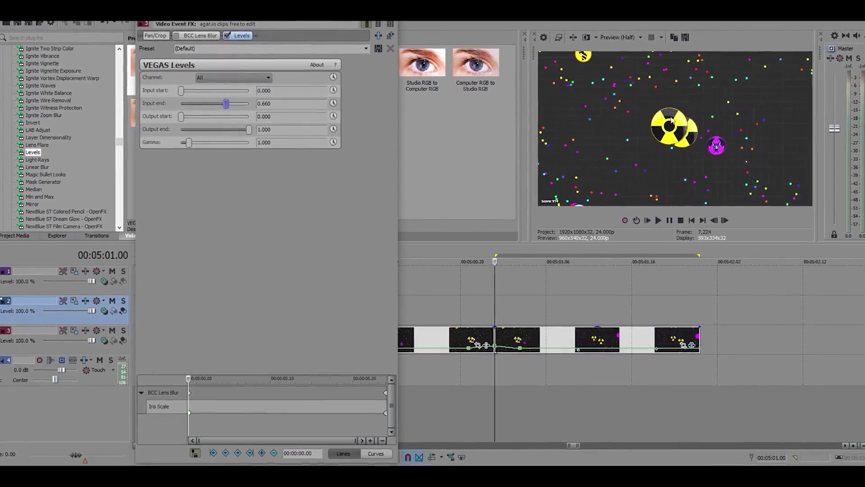
pyautogui.moveTo(223, 102); pyautogui.dragTo(253, 107)
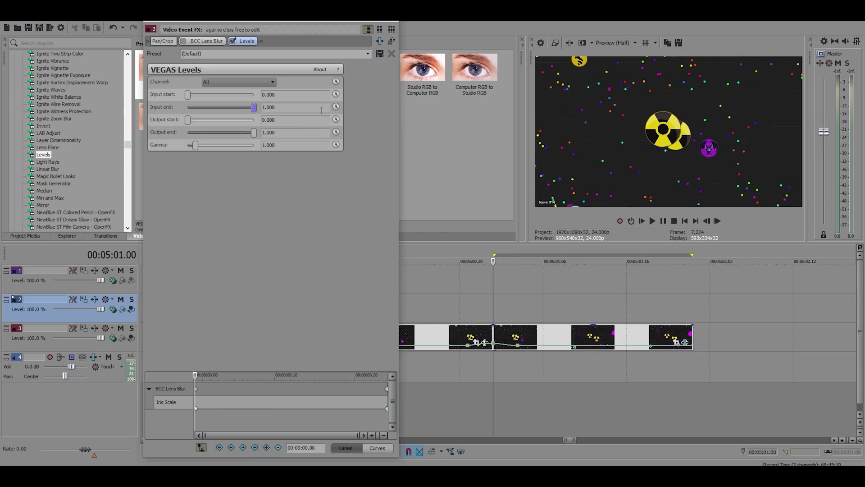
pyautogui.write('.8')
pyautogui.press('Return')
pyautogui.click(337, 106)
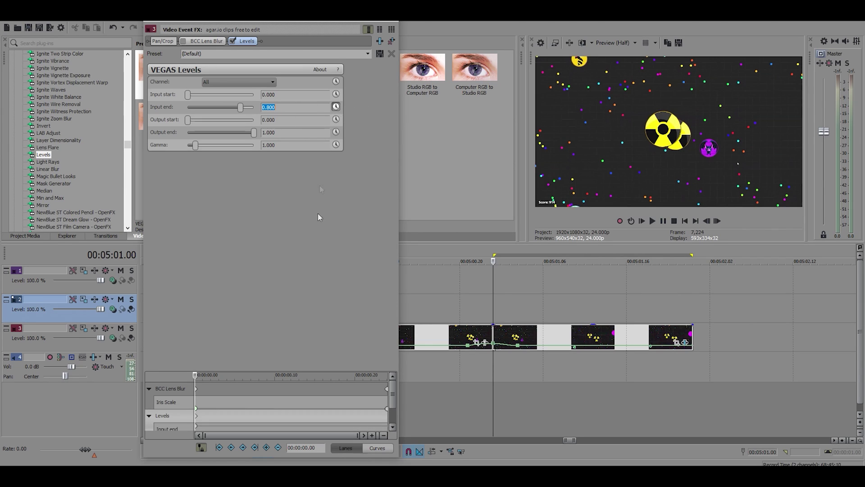
# Add an Input end keyframe of 1.000 at the second clip's end, 00:05:02.00
pyautogui.click(686, 310)
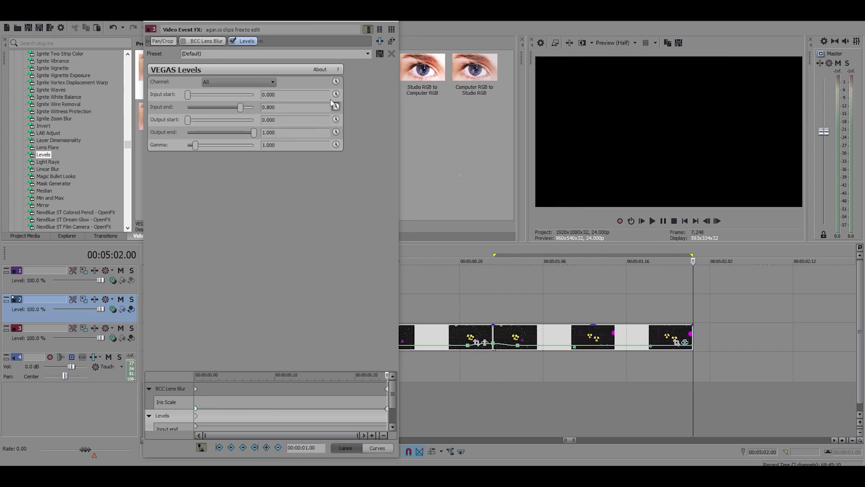
pyautogui.doubleClick(242, 106)
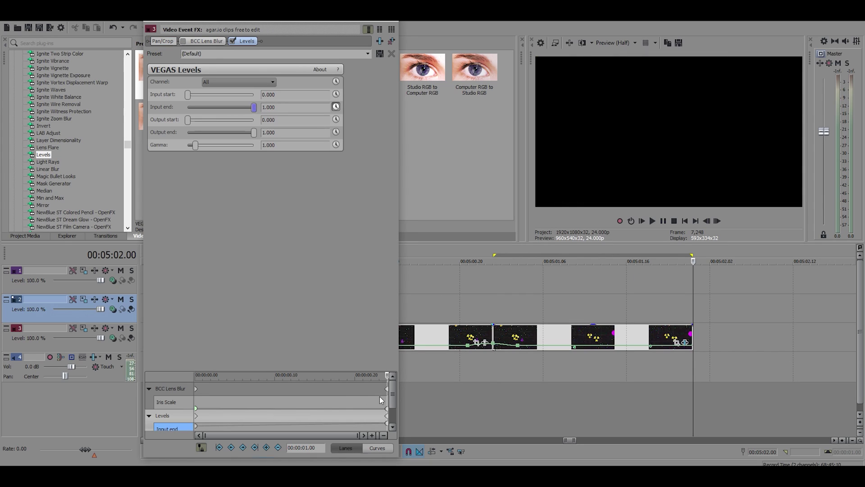
pyautogui.click(393, 426)
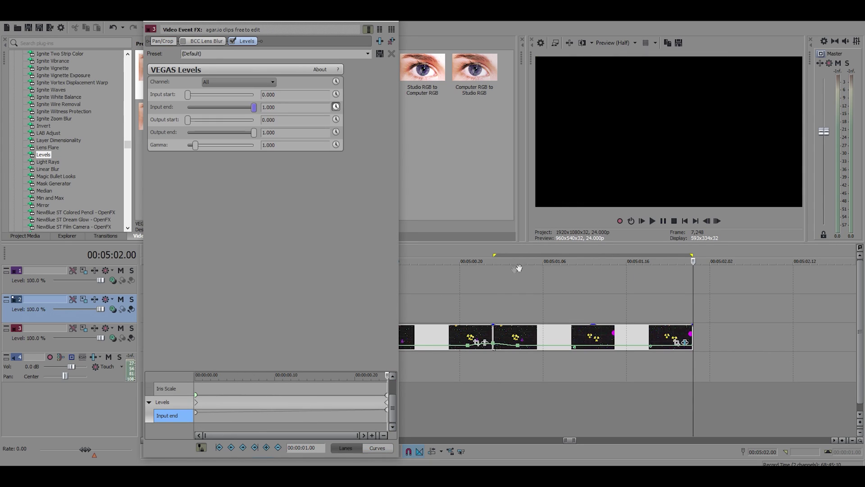
# Play back the transition to check the animated Levels effect on the second clip
pyautogui.click(479, 291)
pyautogui.press('space')
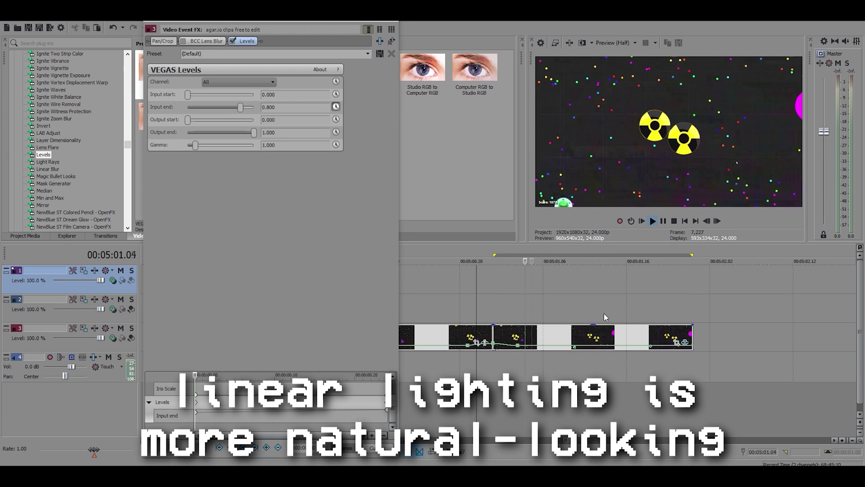
pyautogui.press('space')
pyautogui.press('space')
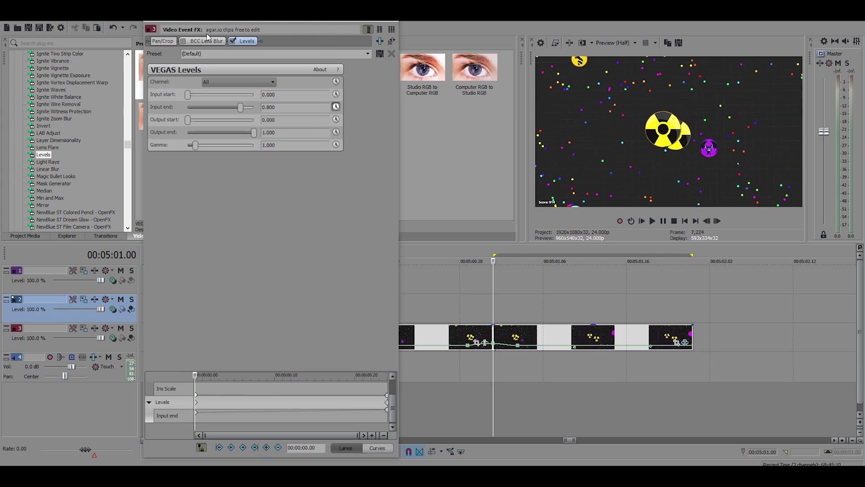
# Re-enable BCC Lens Blur on the second clip and play back the transition with Levels also active
pyautogui.click(182, 41)
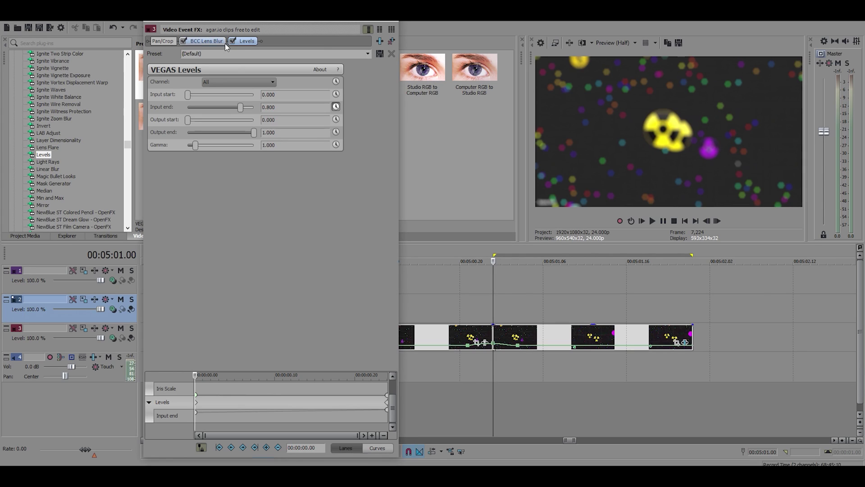
pyautogui.click(435, 280)
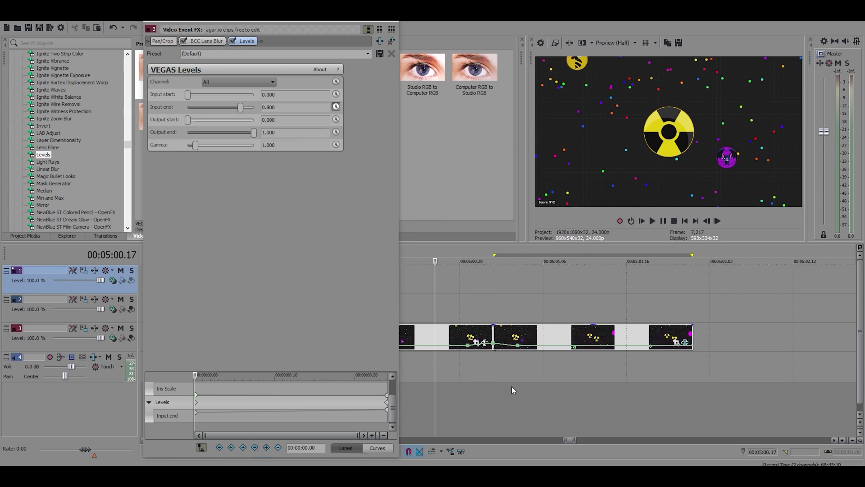
pyautogui.press('space')
pyautogui.click(452, 303)
pyautogui.press('space')
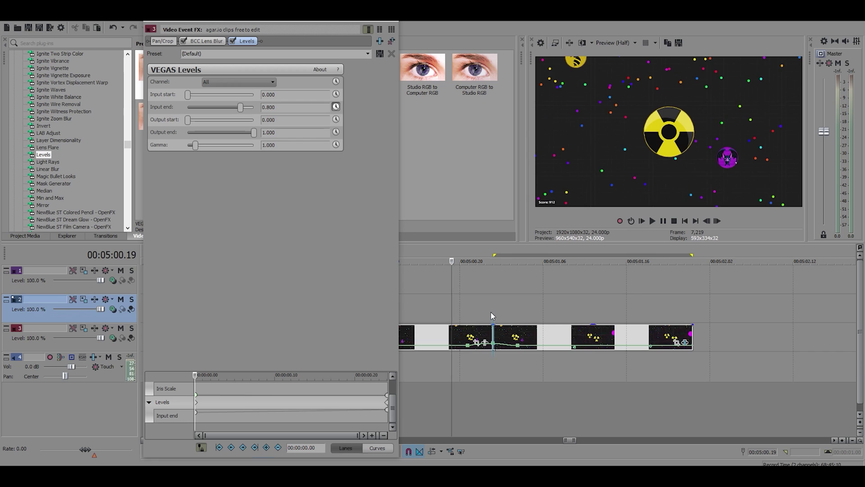
pyautogui.click(491, 312)
pyautogui.click(427, 282)
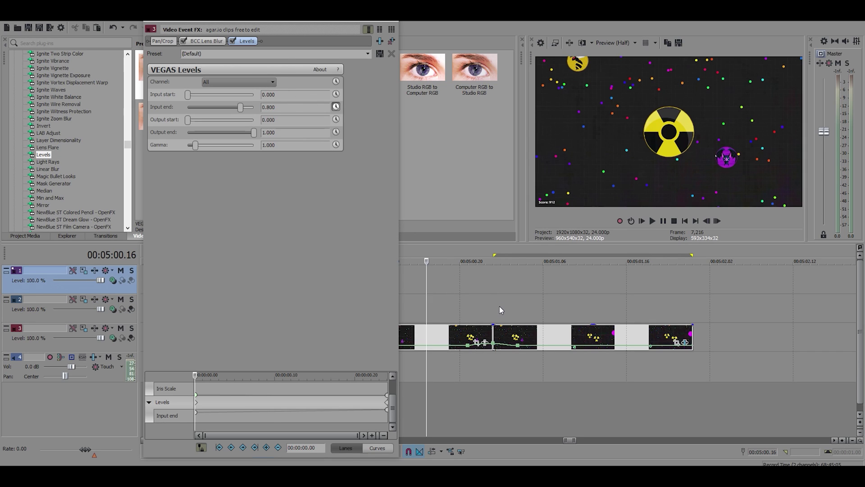
# Apply the default S_Glow preset to the second clip, with the cursor at 00:05:01.00
pyautogui.click(500, 306)
pyautogui.scroll(-10, 84, 139)
pyautogui.click(45, 142)
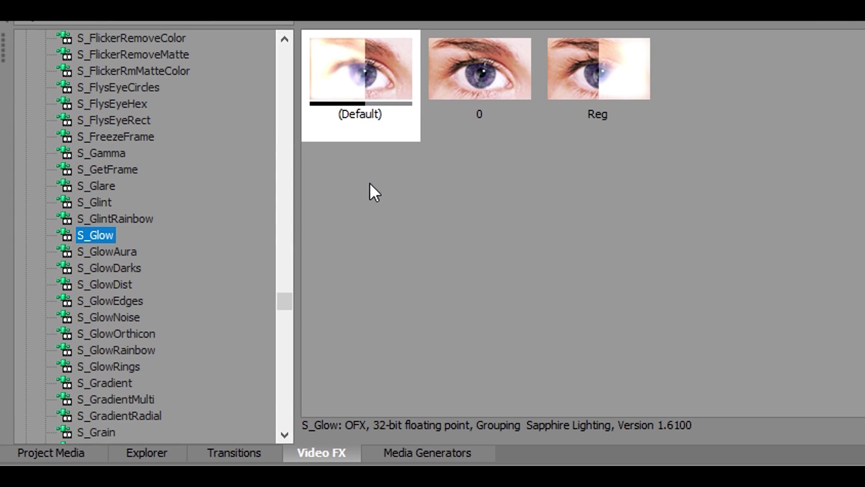
pyautogui.moveTo(350, 66); pyautogui.dragTo(506, 336)
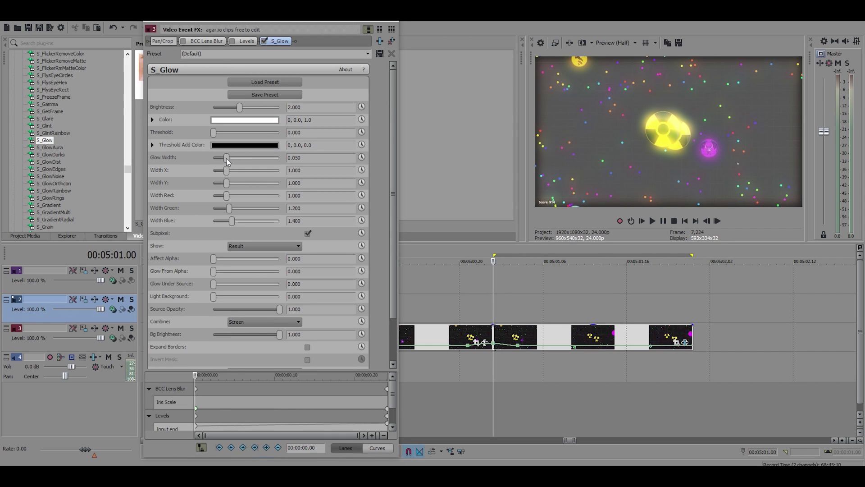
# Set the S_Glow Glow Width to 0.2 and the Threshold to 0.2
pyautogui.moveTo(226, 158); pyautogui.dragTo(271, 159)
pyautogui.write('.2')
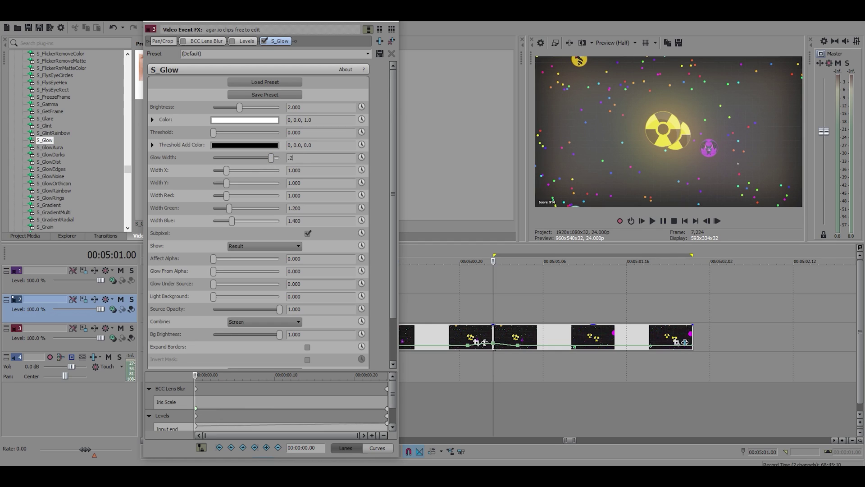
pyautogui.press('Return')
pyautogui.click(213, 134)
pyautogui.write('.2')
pyautogui.press('Return')
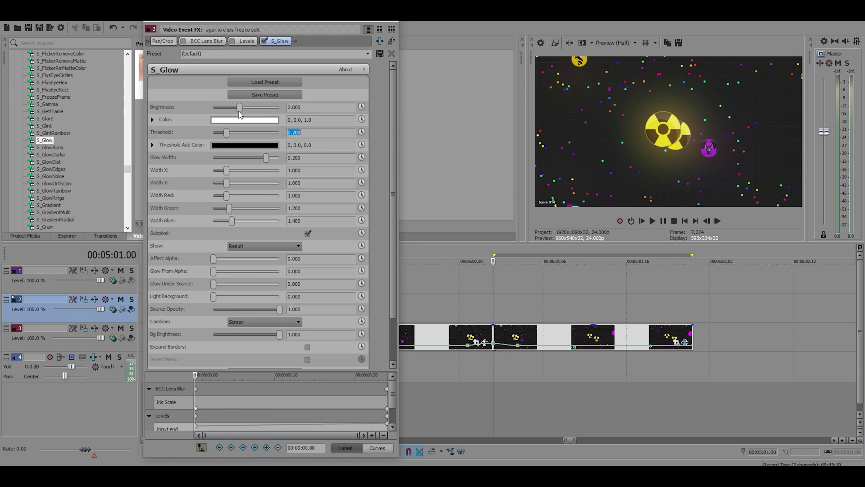
# Set the S_Glow Brightness to 2 and enable keyframe animation for it at the clip's start
pyautogui.moveTo(239, 107)
pyautogui.mouseDown()
pyautogui.moveTo(255, 108)
pyautogui.moveTo(229, 108)
pyautogui.moveTo(271, 107)
pyautogui.moveTo(221, 108)
pyautogui.moveTo(270, 108)
pyautogui.moveTo(232, 108)
pyautogui.mouseUp()
pyautogui.write('2')
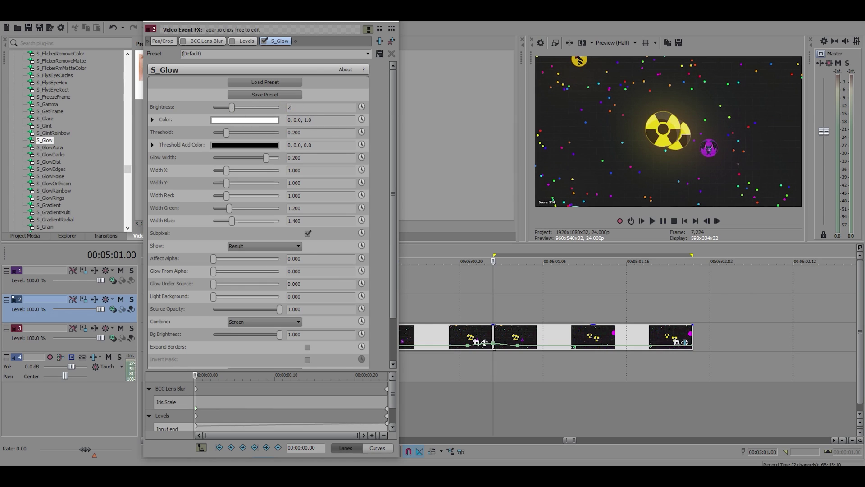
pyautogui.press('Return')
pyautogui.click(360, 107)
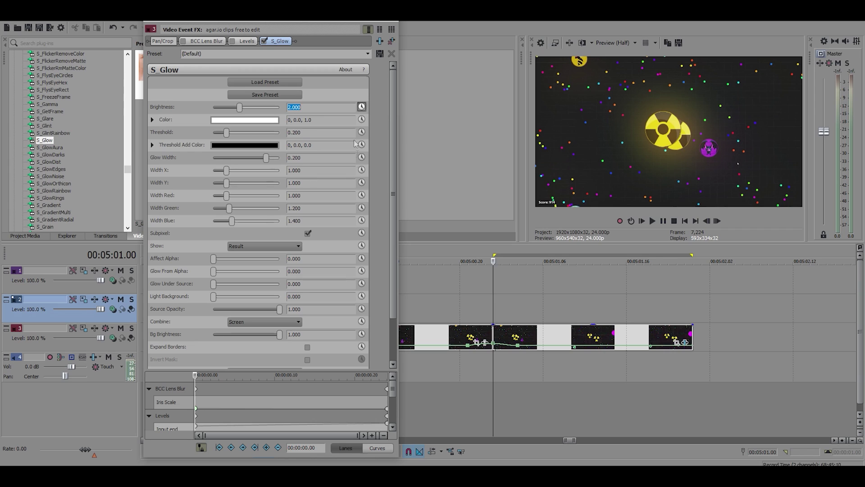
# Add a Brightness keyframe of 0 at the clip's end, 00:05:02.00, and set the starting Brightness keyframe to Fast Fade
pyautogui.click(692, 318)
pyautogui.moveTo(240, 108); pyautogui.dragTo(193, 121)
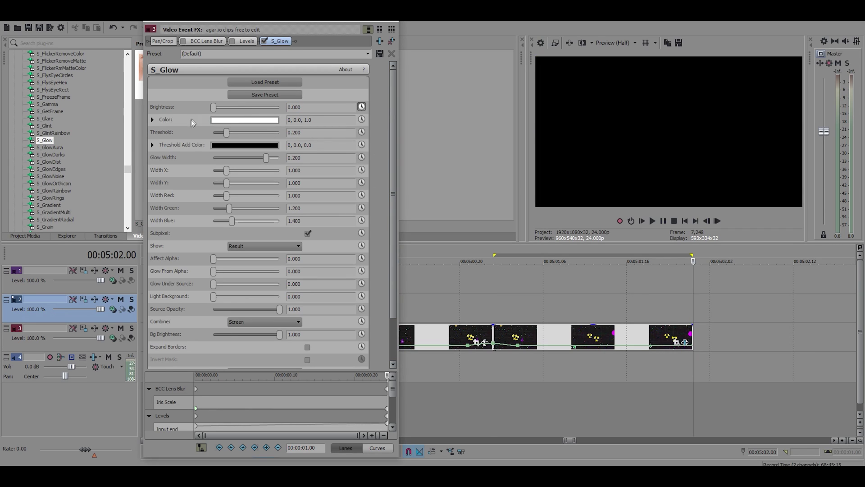
pyautogui.moveTo(392, 390); pyautogui.dragTo(391, 416)
pyautogui.rightClick(196, 417)
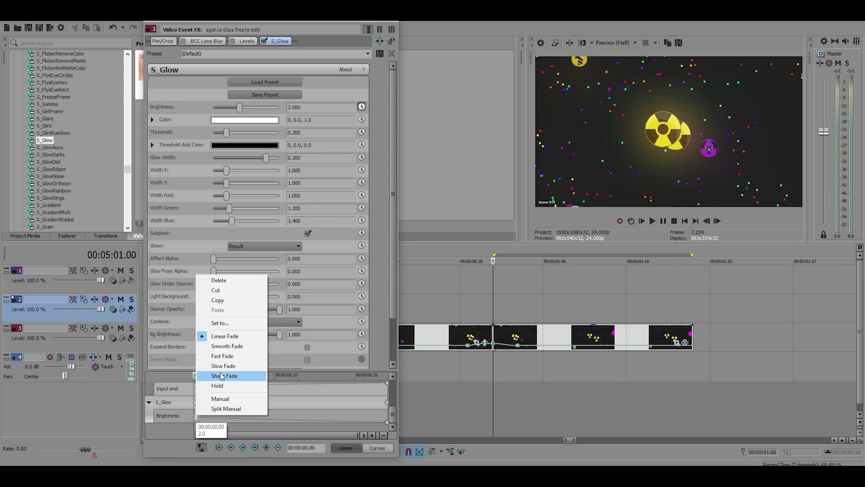
pyautogui.click(220, 356)
# Play back the transition to check the fading glow on the second clip
pyautogui.click(453, 295)
pyautogui.press('space')
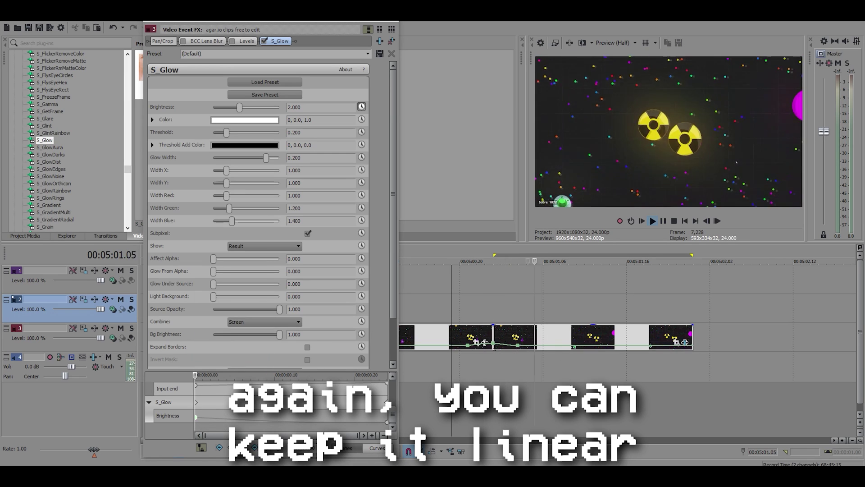
pyautogui.press('space')
pyautogui.press('space')
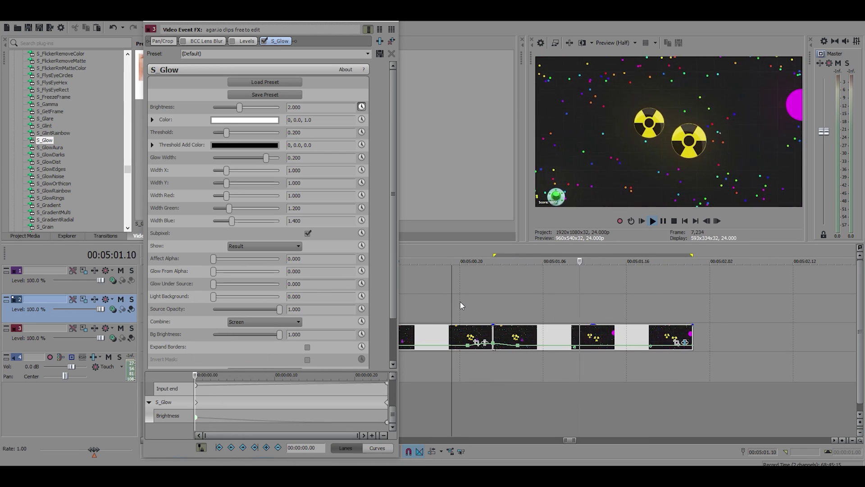
pyautogui.press('space')
# Re-enable BCC Lens Blur and Levels, reorder the effect chain to S_Glow, BCC Lens Blur, Levels, and close the effect settings
pyautogui.click(491, 314)
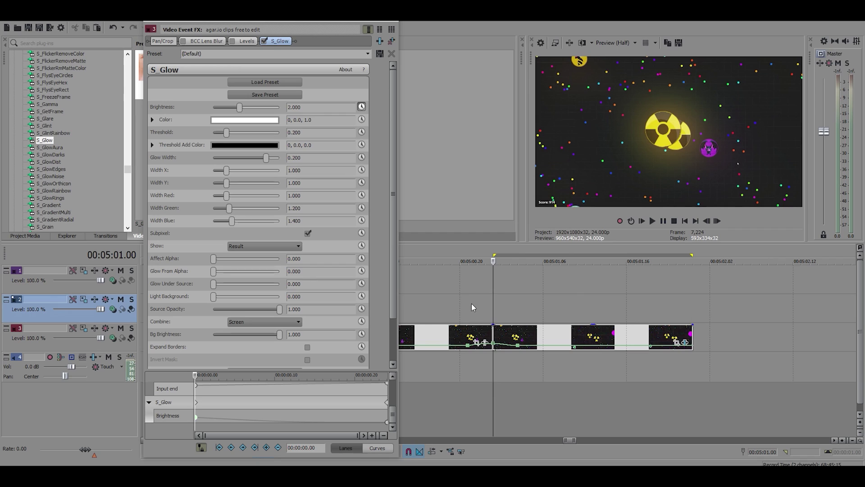
pyautogui.click(183, 41)
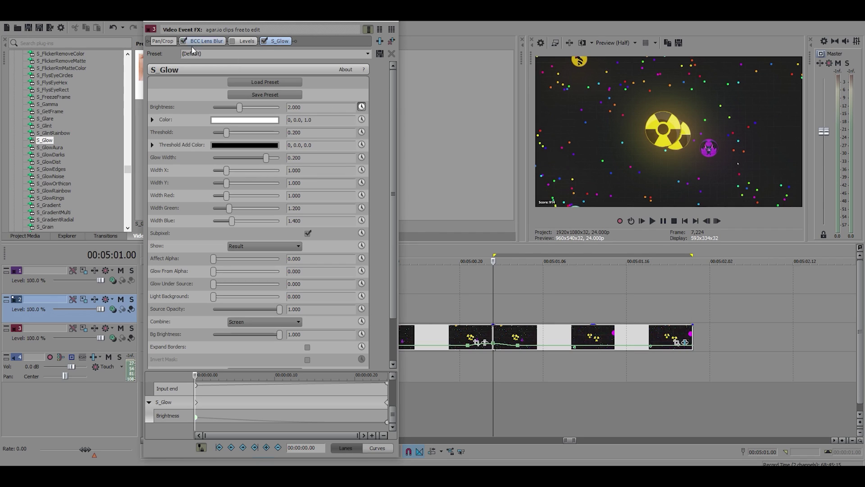
pyautogui.click(233, 41)
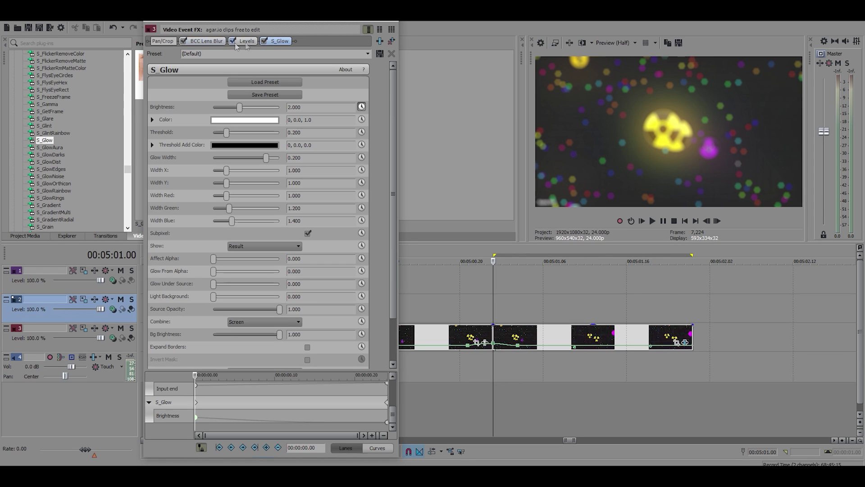
pyautogui.moveTo(278, 43); pyautogui.dragTo(218, 44)
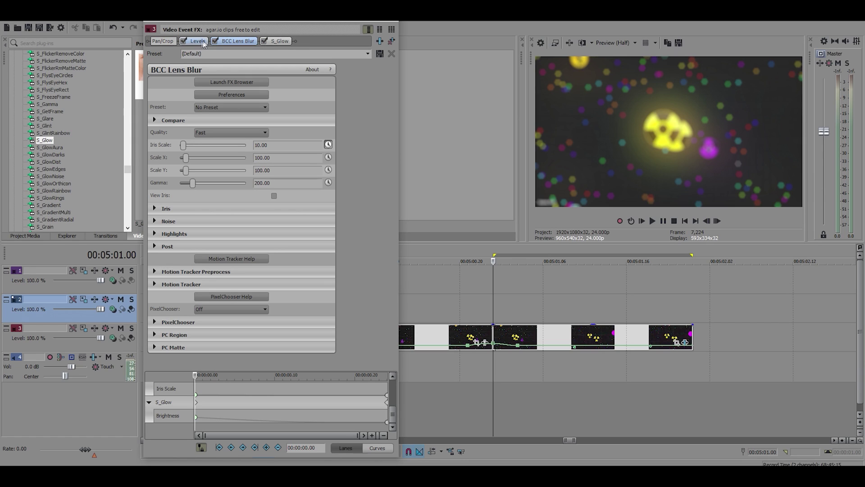
pyautogui.moveTo(217, 43)
pyautogui.mouseDown()
pyautogui.moveTo(255, 43)
pyautogui.moveTo(187, 41)
pyautogui.mouseUp()
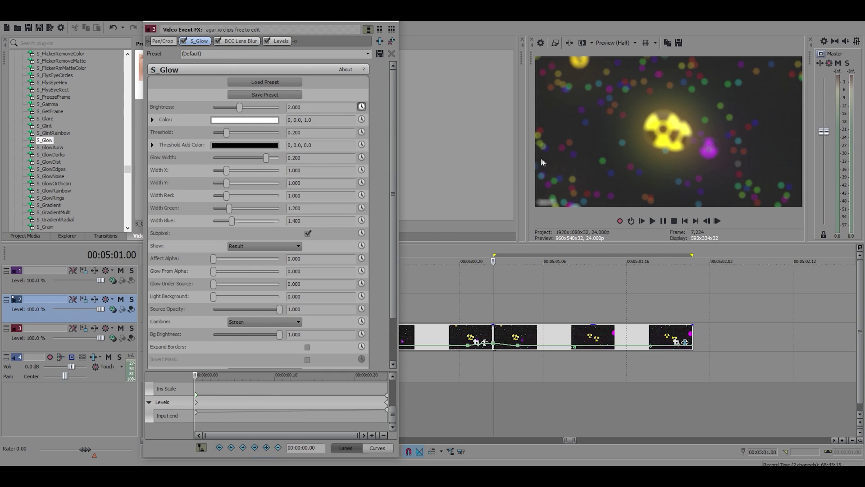
pyautogui.click(395, 21)
# Apply the default S_Rays preset to the second clip
pyautogui.scroll(-10, 107, 156)
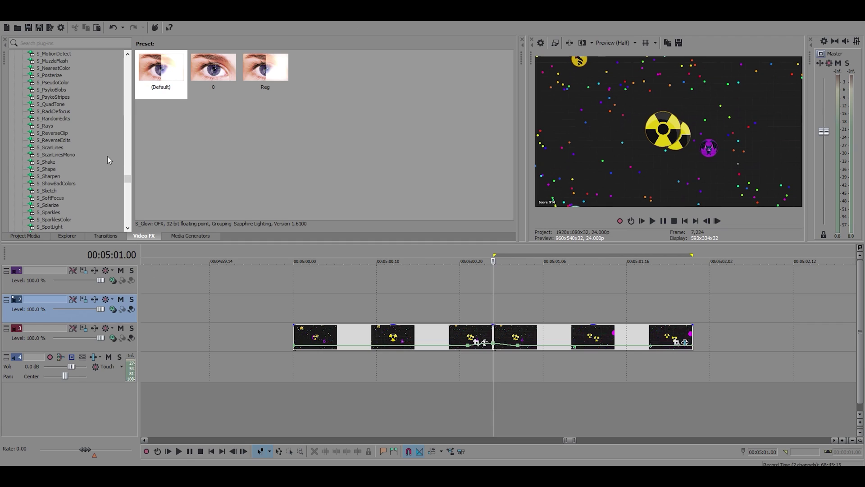
pyautogui.click(46, 128)
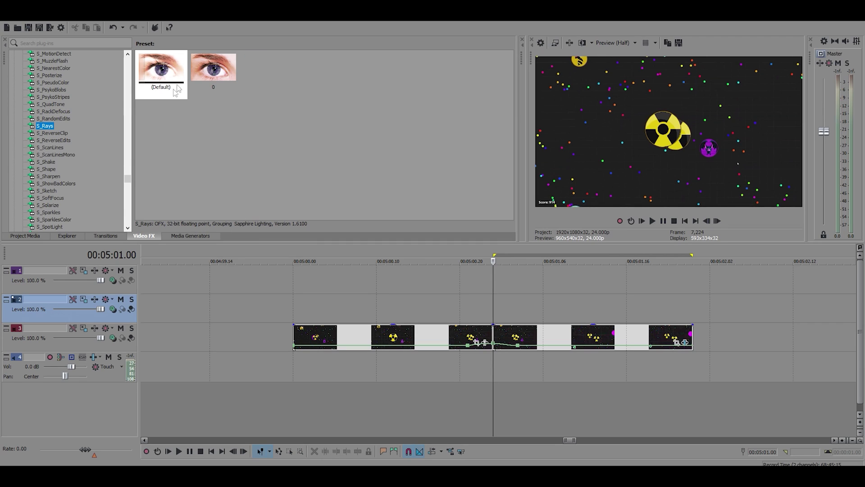
pyautogui.moveTo(173, 84); pyautogui.dragTo(503, 332)
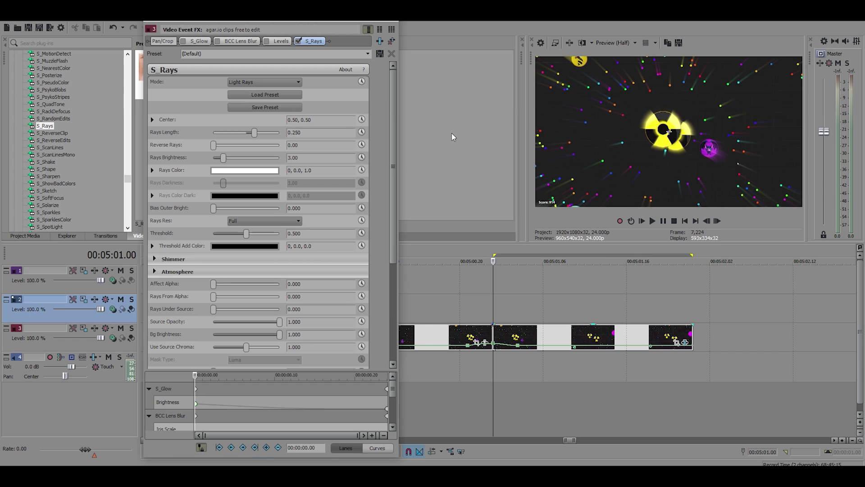
# Set the S_Rays Rays Length to 0.4 and animate Rays Brightness across the clip, with Fast Fade on its starting keyframe
pyautogui.doubleClick(312, 134)
pyautogui.write('.4')
pyautogui.press('Return')
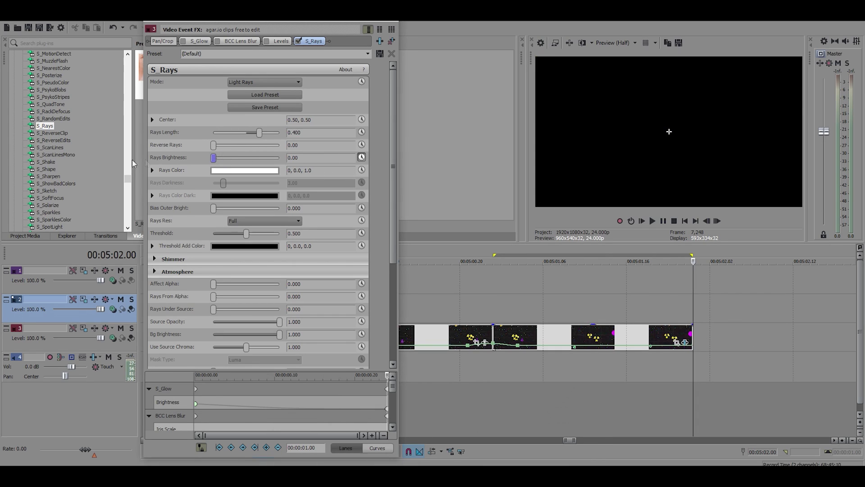
pyautogui.moveTo(391, 386); pyautogui.dragTo(393, 418)
pyautogui.rightClick(196, 420)
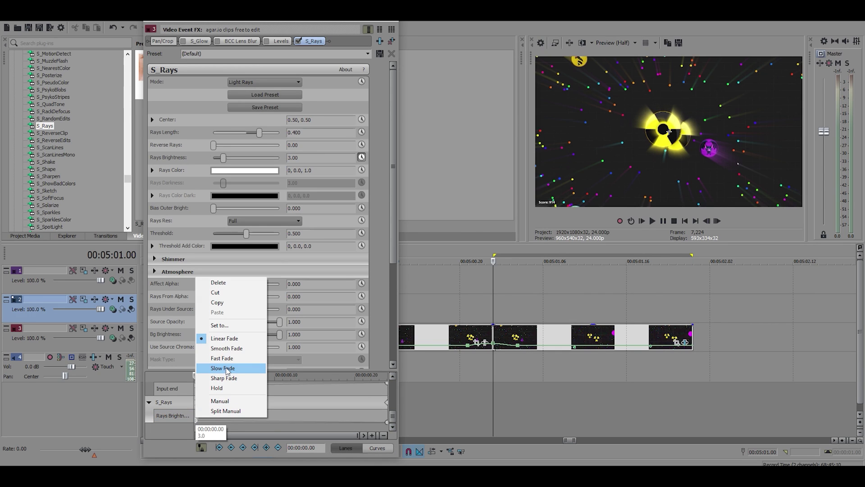
pyautogui.click(230, 359)
# Play back the transition to check the fading light rays on the second clip
pyautogui.click(450, 295)
pyautogui.press('space')
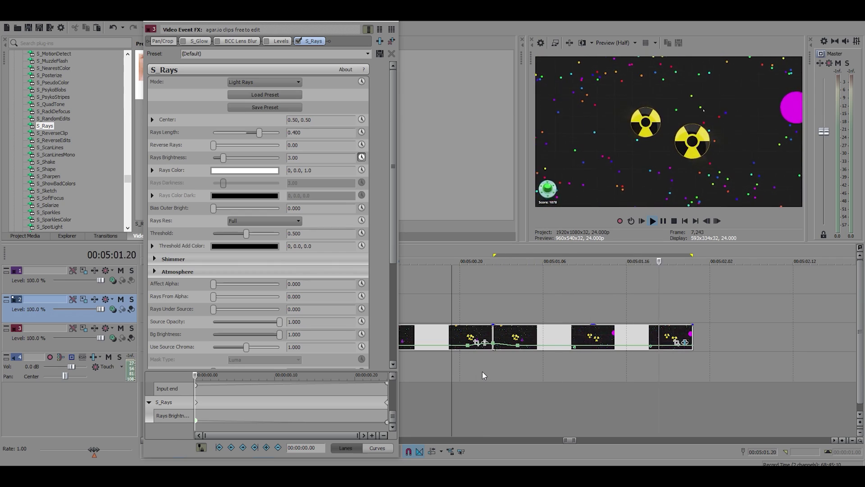
pyautogui.press('space')
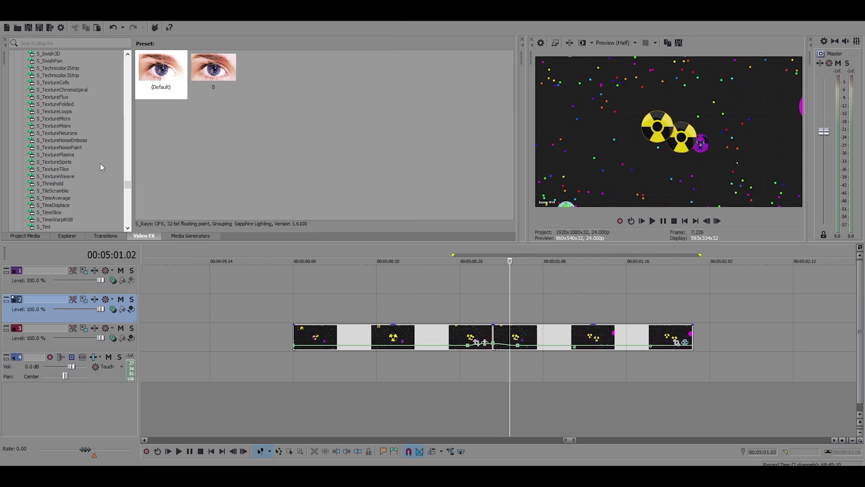
# Apply the default S_TimeWarpRGB preset to the second clip
pyautogui.scroll(-3, 100, 167)
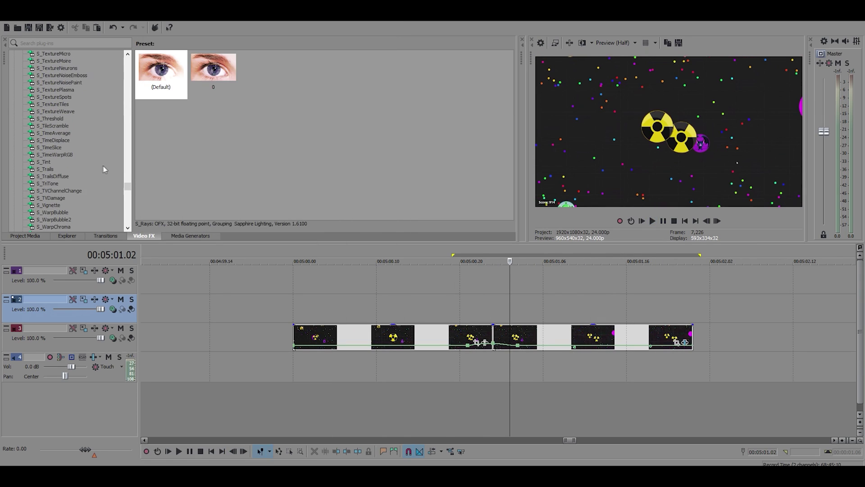
pyautogui.click(59, 154)
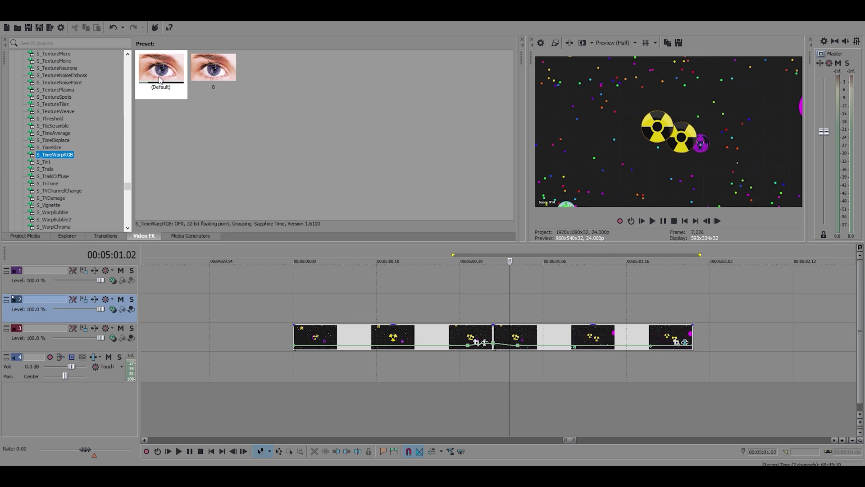
pyautogui.click(157, 90)
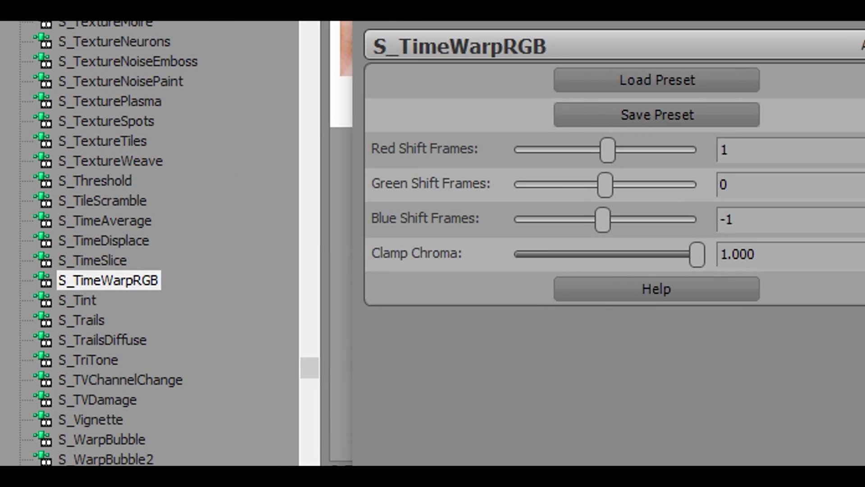
# Browse the effects list for alternative colour-split effects, viewing the presets of S_WarpChroma and uni.Chromatic Aberration
pyautogui.scroll(-6, 232, 380)
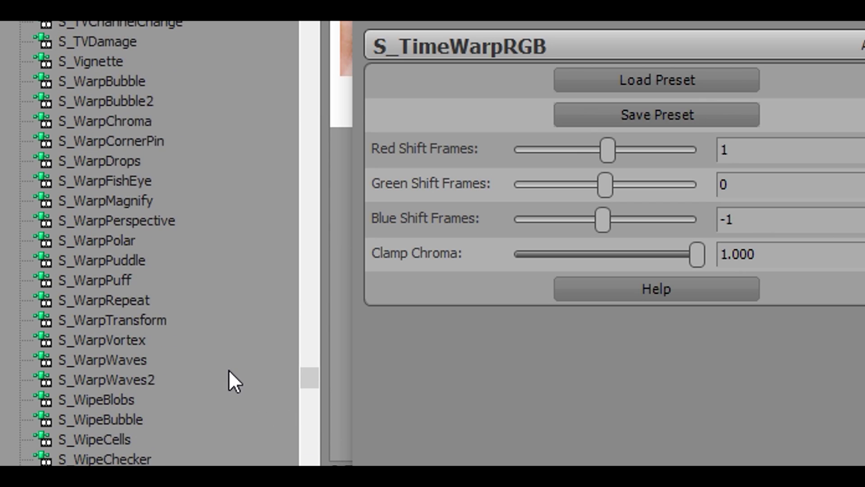
pyautogui.scroll(2, 231, 380)
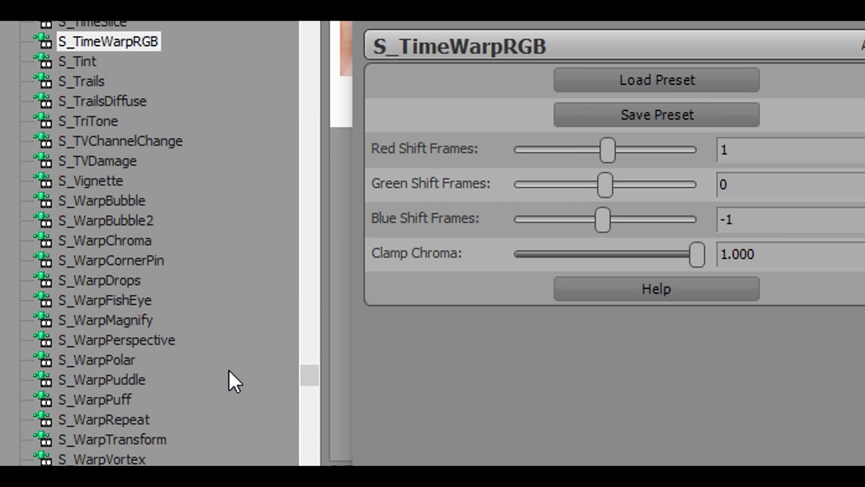
pyautogui.click(129, 241)
pyautogui.scroll(-8, 190, 275)
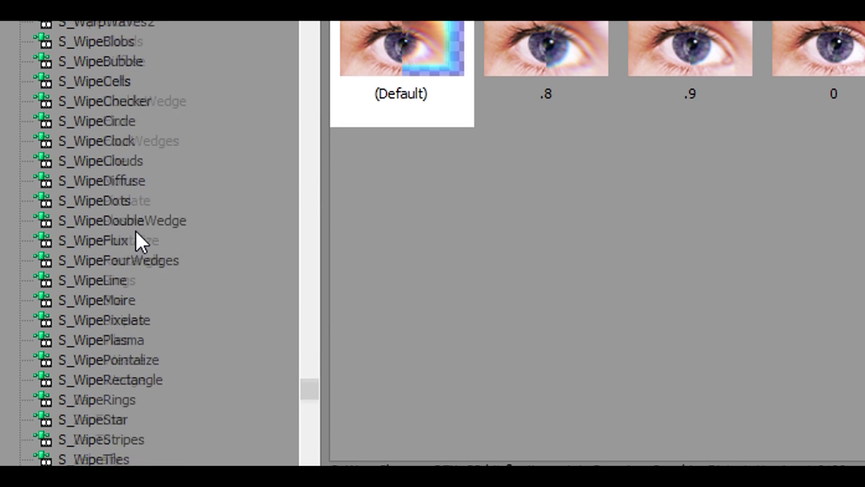
pyautogui.scroll(-15, 123, 261)
pyautogui.scroll(-2, 180, 315)
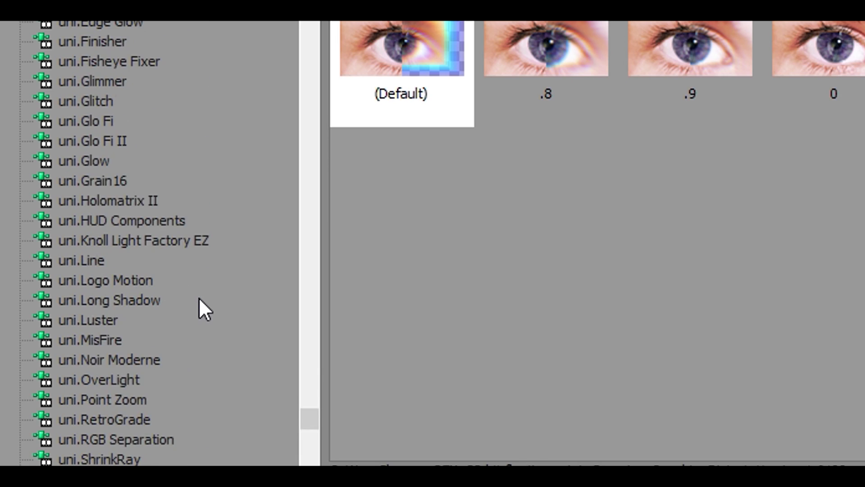
pyautogui.scroll(-2, 200, 300)
pyautogui.scroll(5, 200, 300)
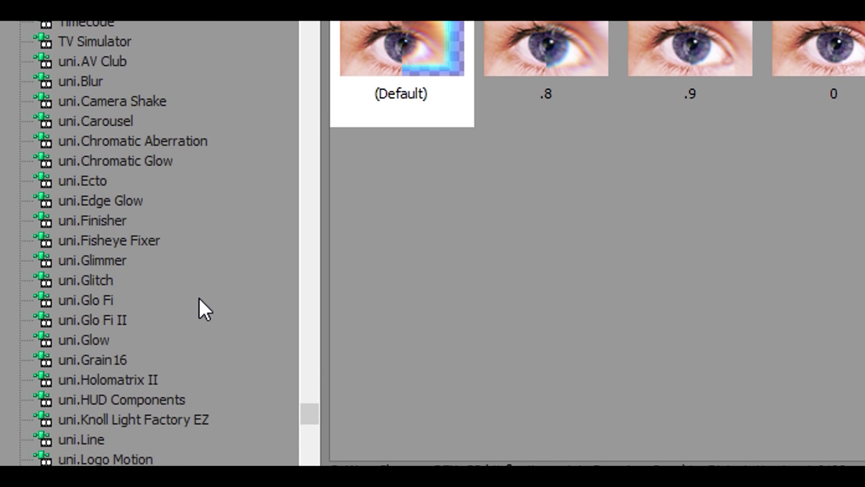
pyautogui.click(166, 139)
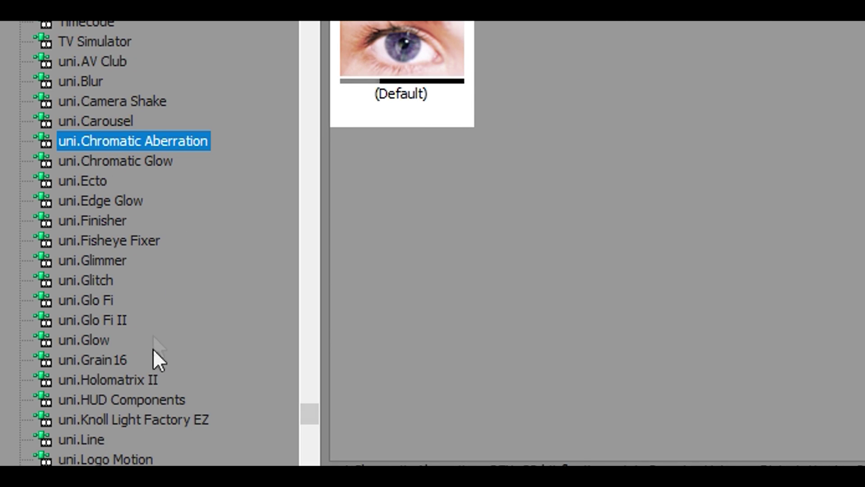
pyautogui.scroll(9, 154, 361)
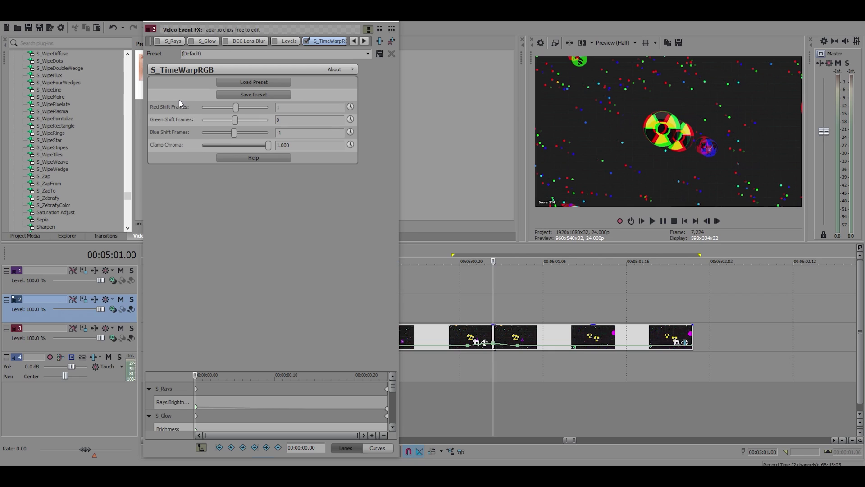
# Animate Red and Blue Shift Frames in S_TimeWarpRGB, keyframing both to 0 at 00:05:01.23 near the second clip's end
pyautogui.click(351, 107)
pyautogui.click(351, 132)
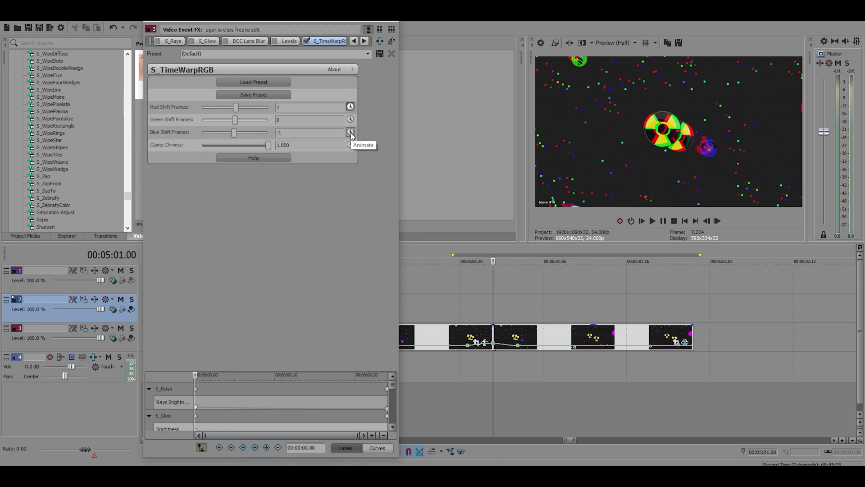
pyautogui.click(688, 308)
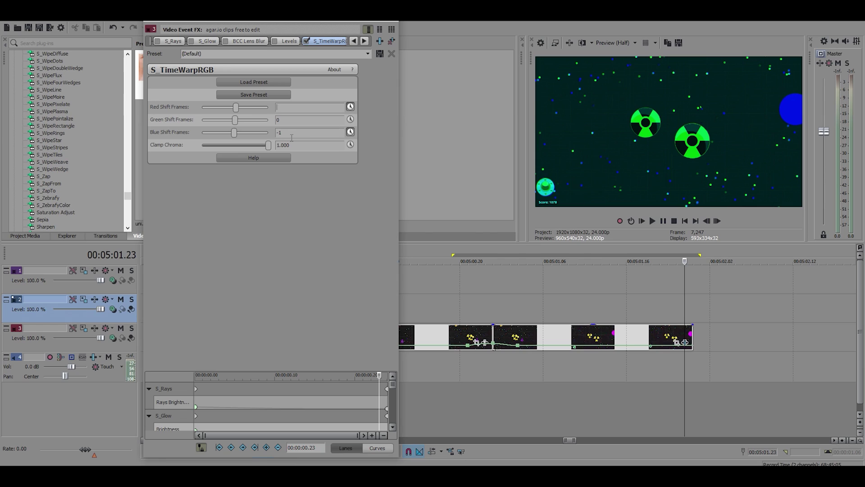
pyautogui.press('Return')
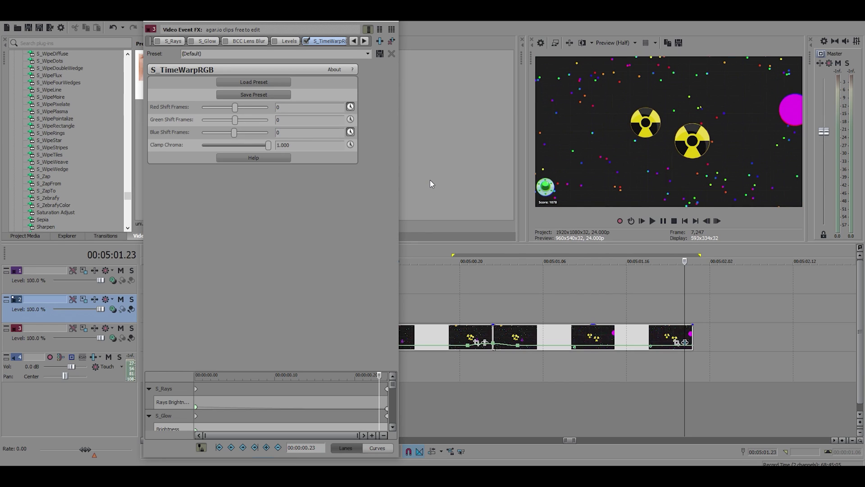
# Play back the transition from 00:05:00.19 to check the animated RGB shift
pyautogui.click(453, 286)
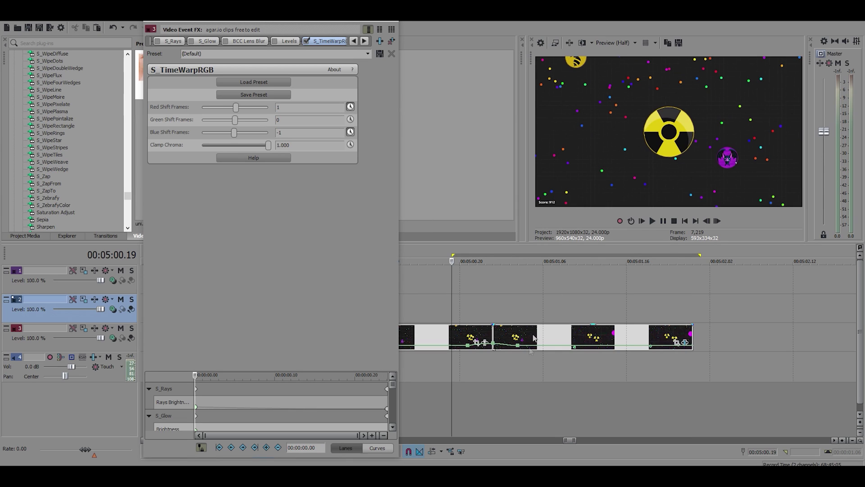
pyautogui.press('space')
pyautogui.press('Return')
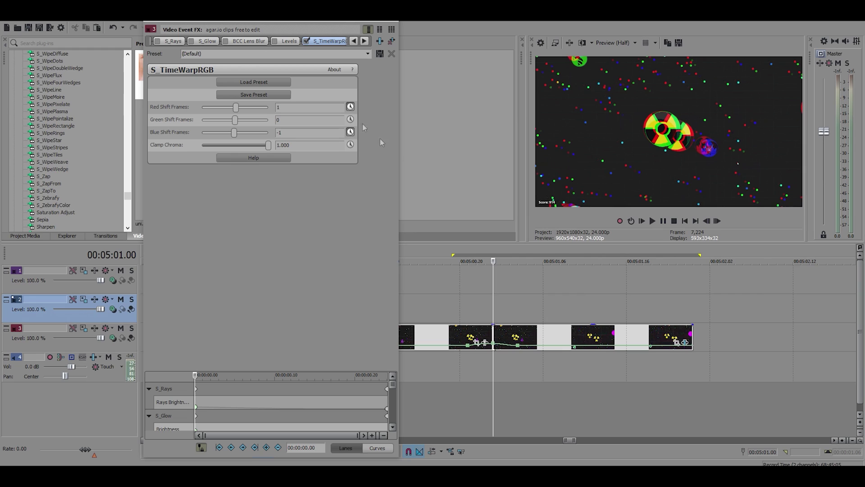
# Re-enable Levels, BCC Lens Blur, S_Glow and S_Rays on the second clip and move S_TimeWarpRGB ahead of S_Rays in the effect chain
pyautogui.click(274, 42)
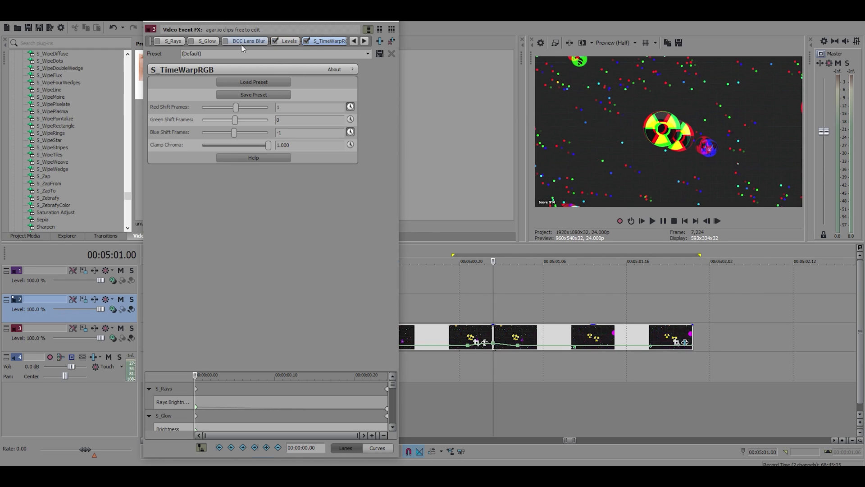
pyautogui.click(225, 41)
pyautogui.click(191, 41)
pyautogui.click(157, 41)
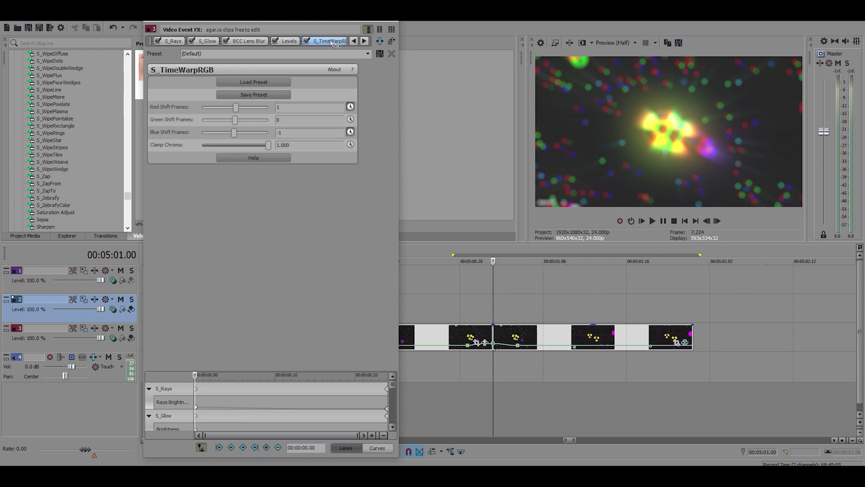
pyautogui.moveTo(329, 41); pyautogui.dragTo(156, 41)
pyautogui.click(398, 21)
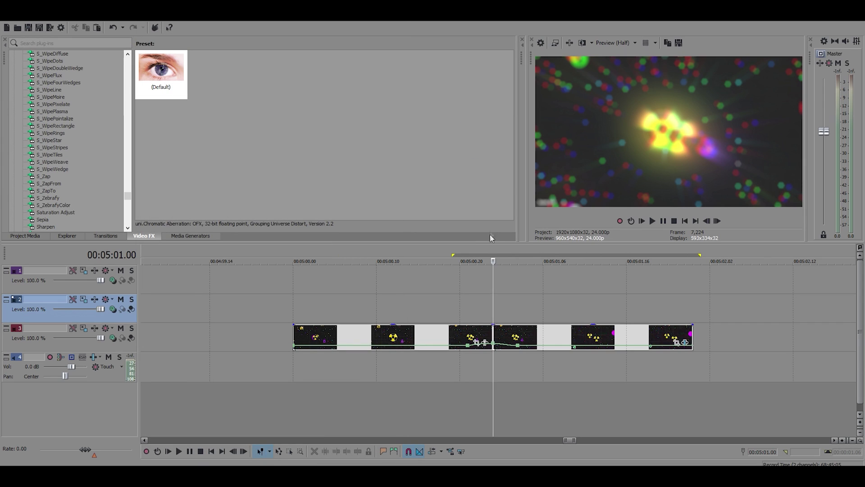
# Play back the range from 00:05:00.19 to the second clip's end to check the transition with all effects enabled
pyautogui.moveTo(452, 388); pyautogui.dragTo(693, 324)
pyautogui.press('space')
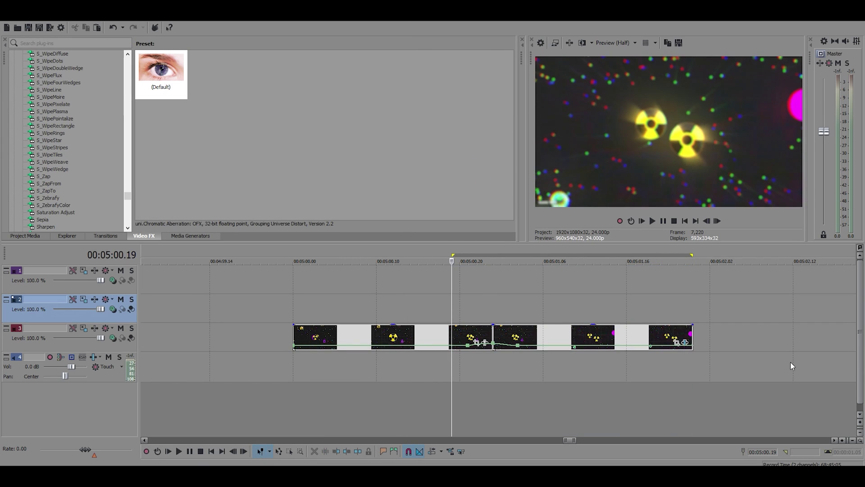
pyautogui.press('space')
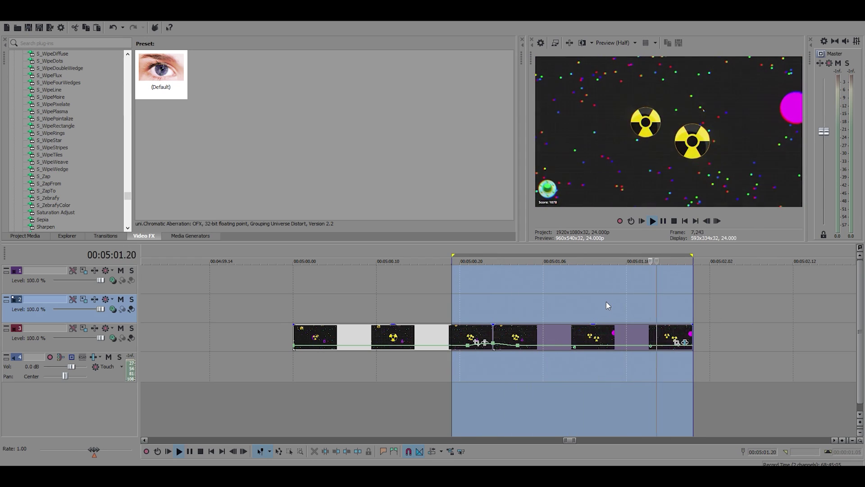
pyautogui.click(606, 301)
pyautogui.click(426, 293)
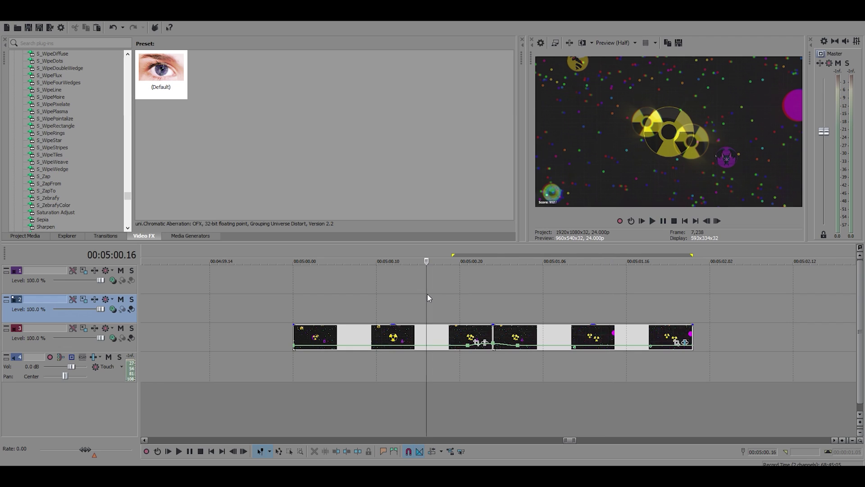
# Review the order of the second clip's effect chain and the S_TimeWarpRGB keyframes at 00:05:01.05
pyautogui.scroll(-2, 518, 311)
pyautogui.click(565, 303)
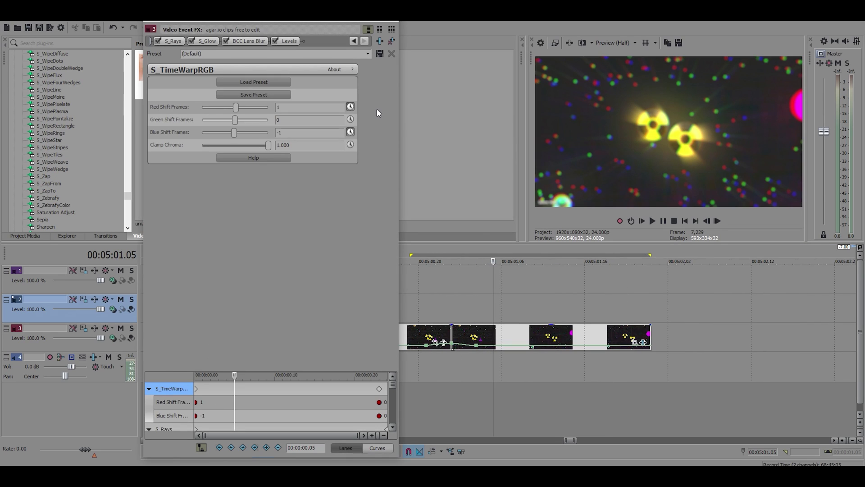
pyautogui.click(354, 40)
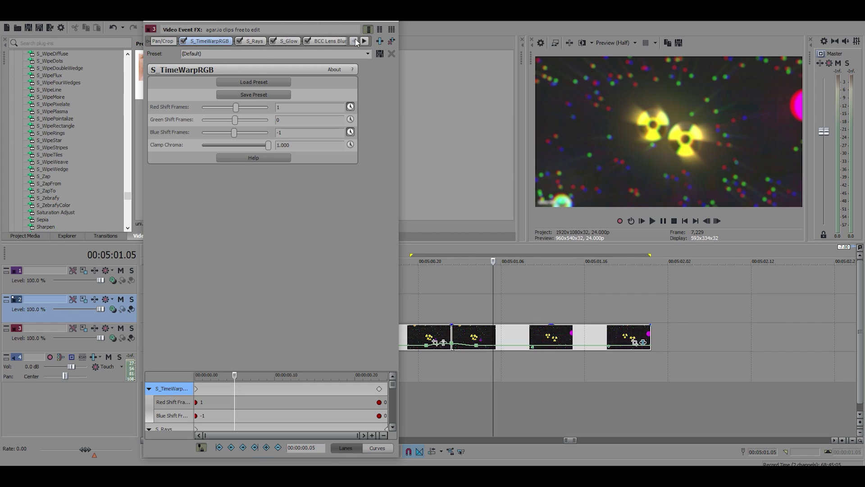
pyautogui.click(391, 26)
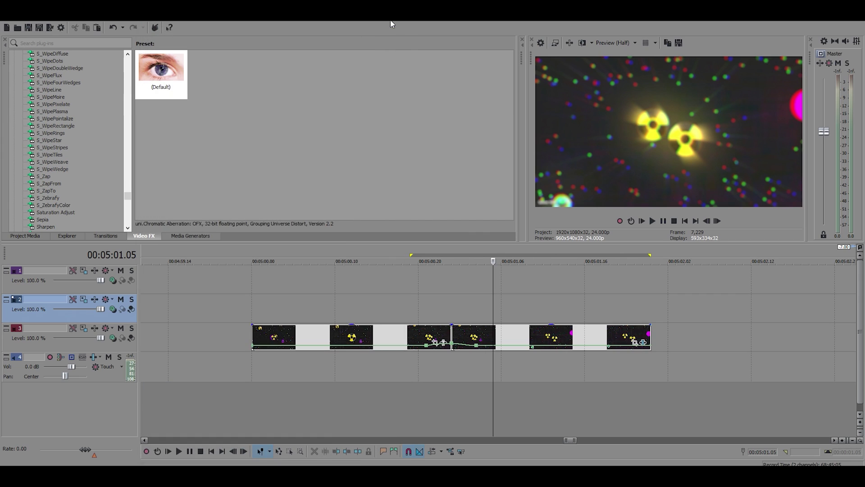